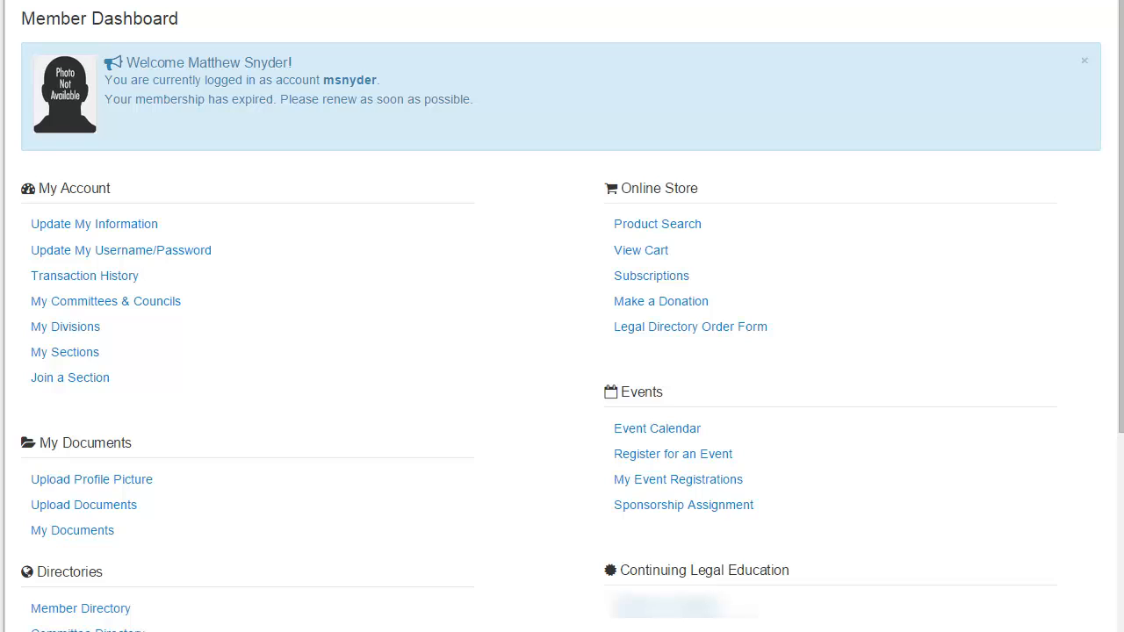
# - Start registering yourself for the Annual Conference event, leaving the badge details blank, and choose the Conference Attendee price
pyautogui.click(713, 455)
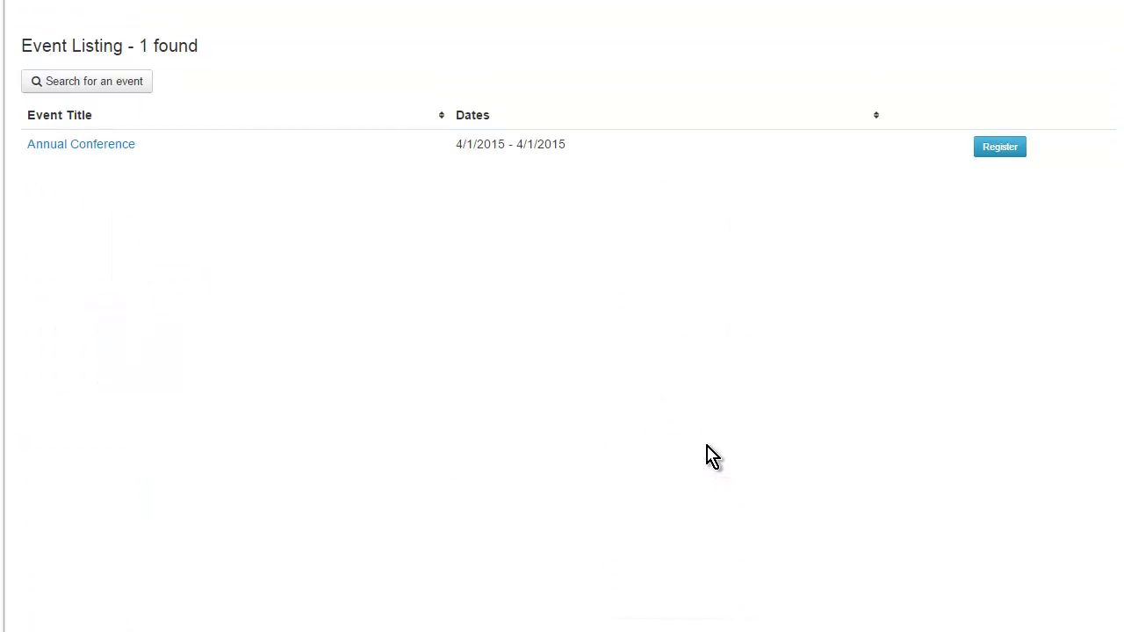
pyautogui.click(1006, 147)
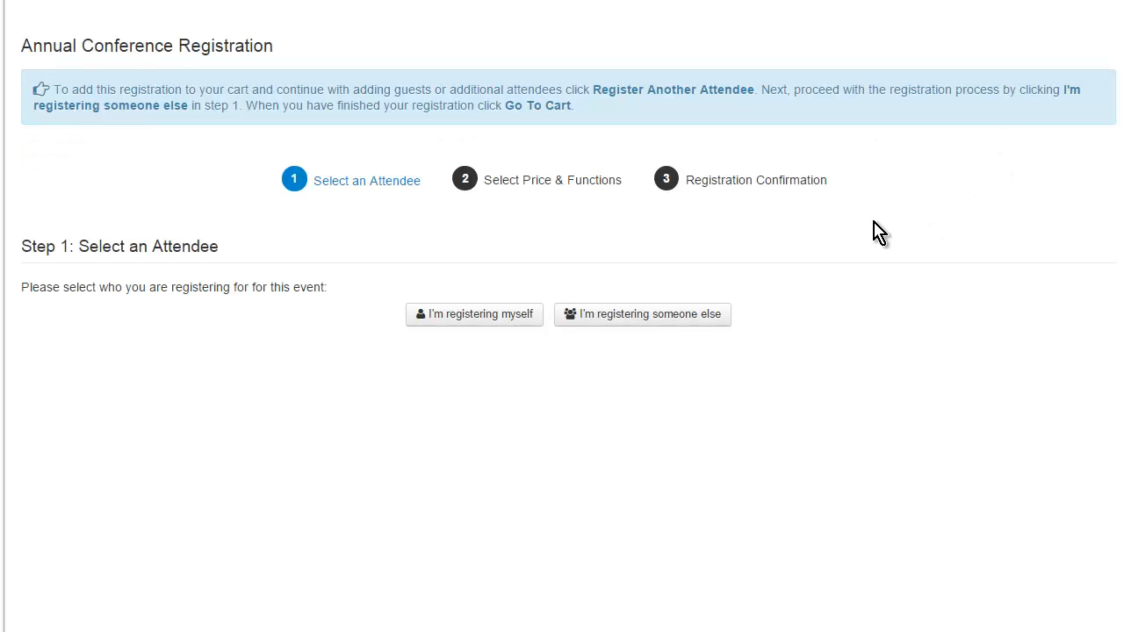
pyautogui.click(501, 324)
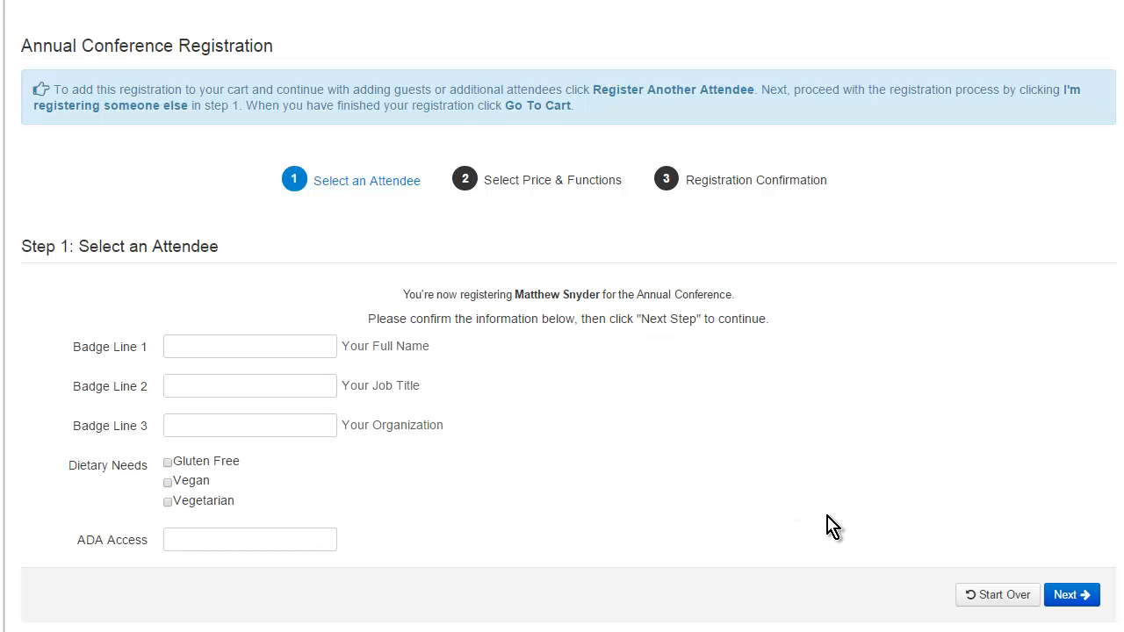
pyautogui.click(1064, 594)
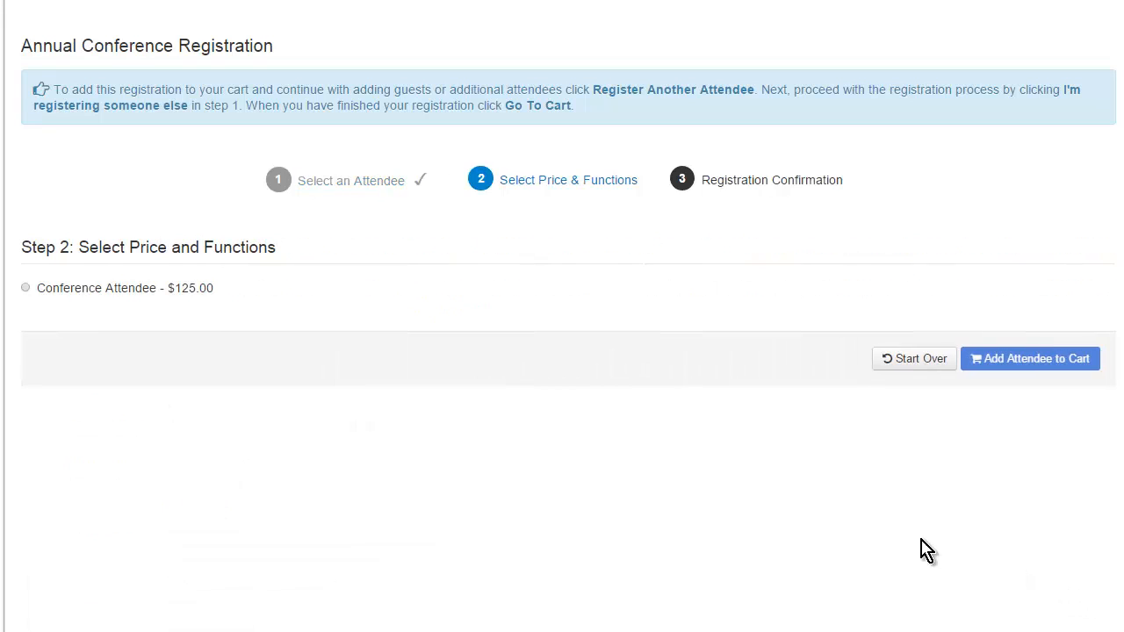
pyautogui.click(26, 290)
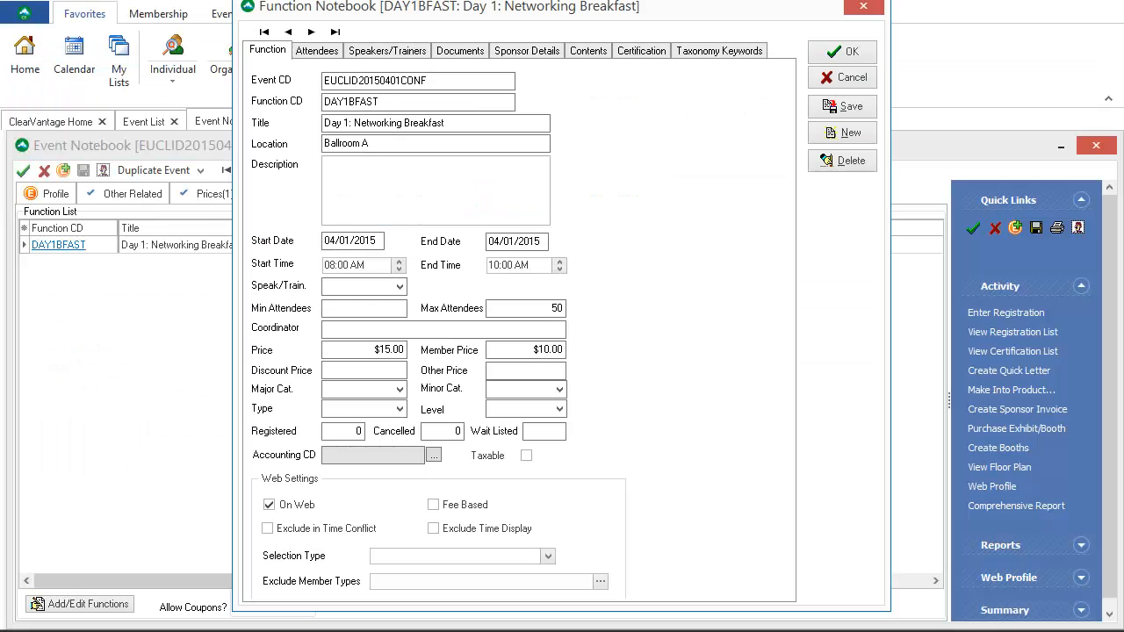
# - Make the Day 1: Networking Breakfast function Fee Based in ClearVantage, save it, and check it under Conference Attendee on the registration page
pyautogui.click(432, 507)
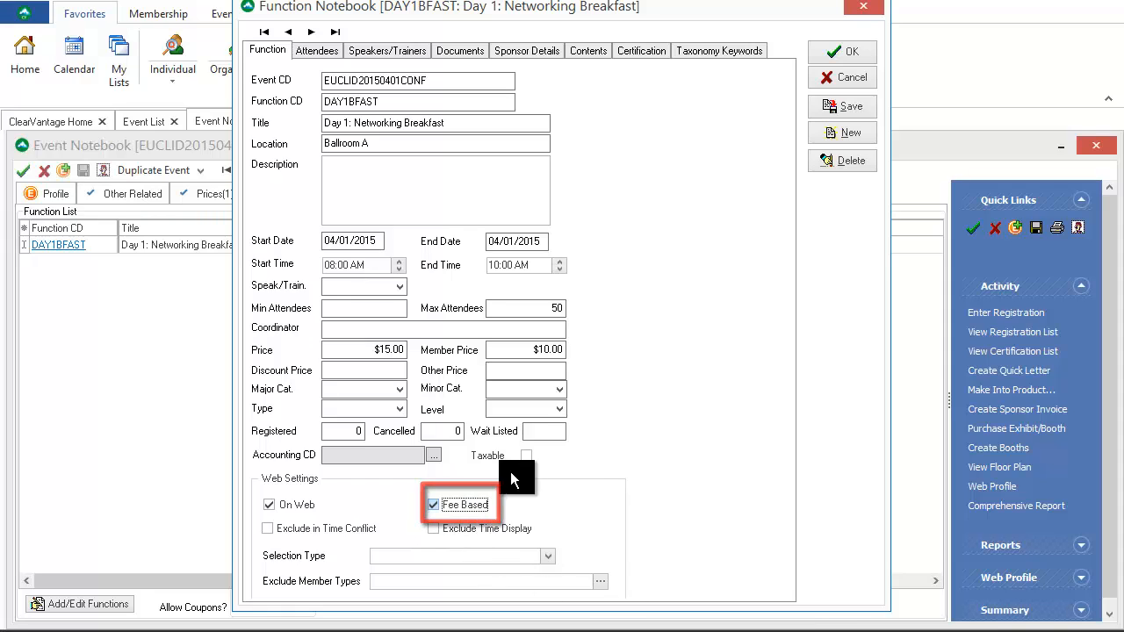
pyautogui.click(845, 109)
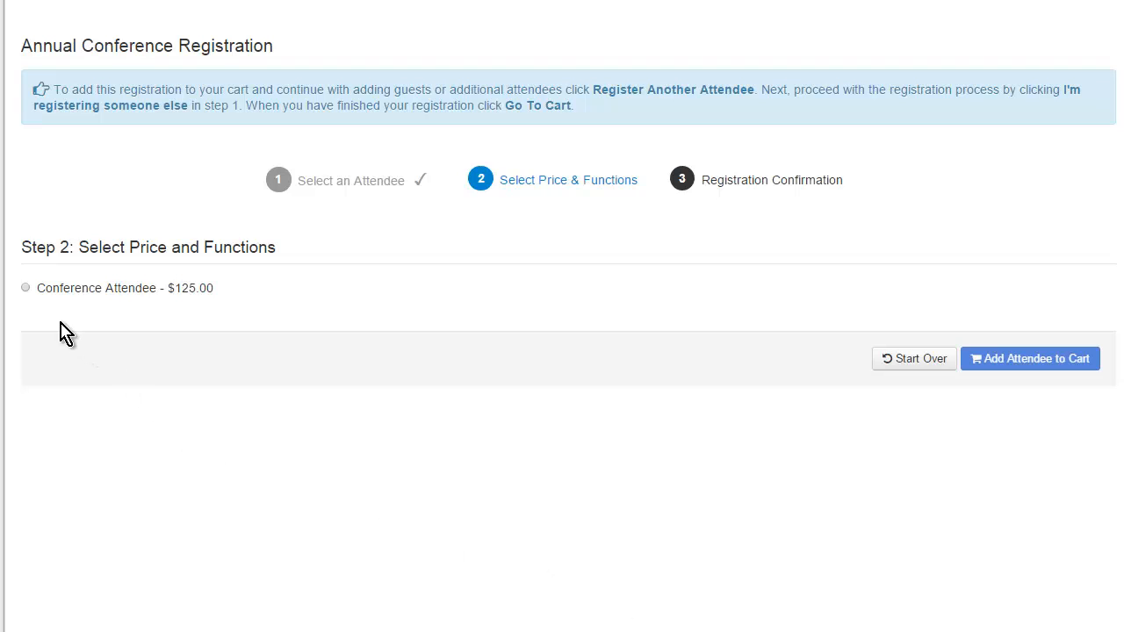
pyautogui.click(25, 290)
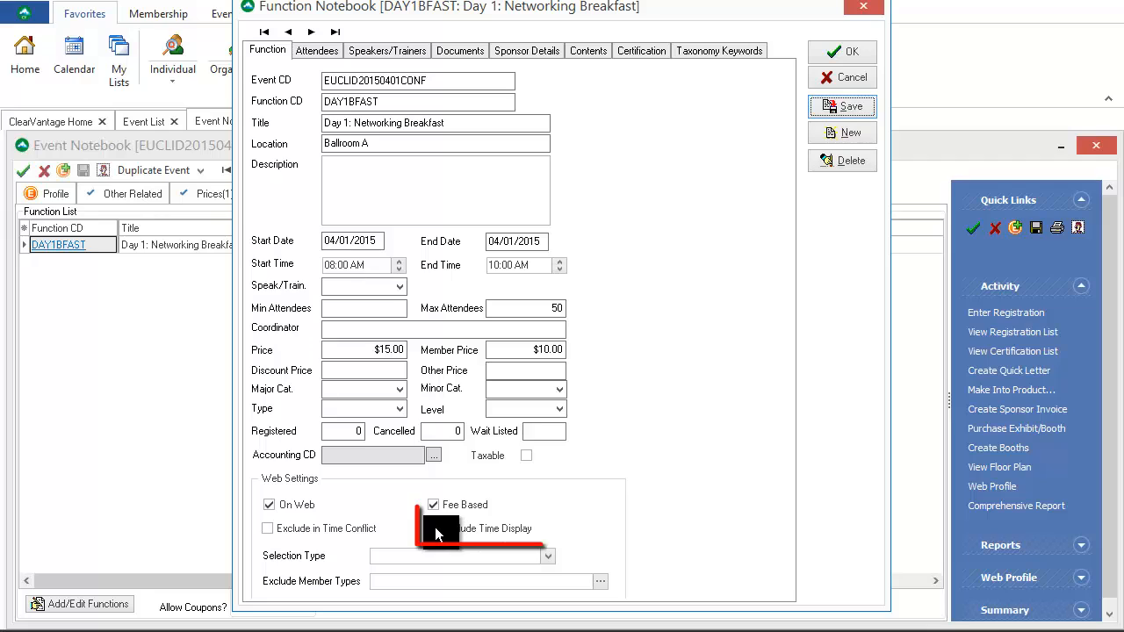
# - Turn on Exclude Time Display for the Networking Breakfast in ClearVantage, save it, and check the functions offered under Conference Attendee online
pyautogui.click(434, 528)
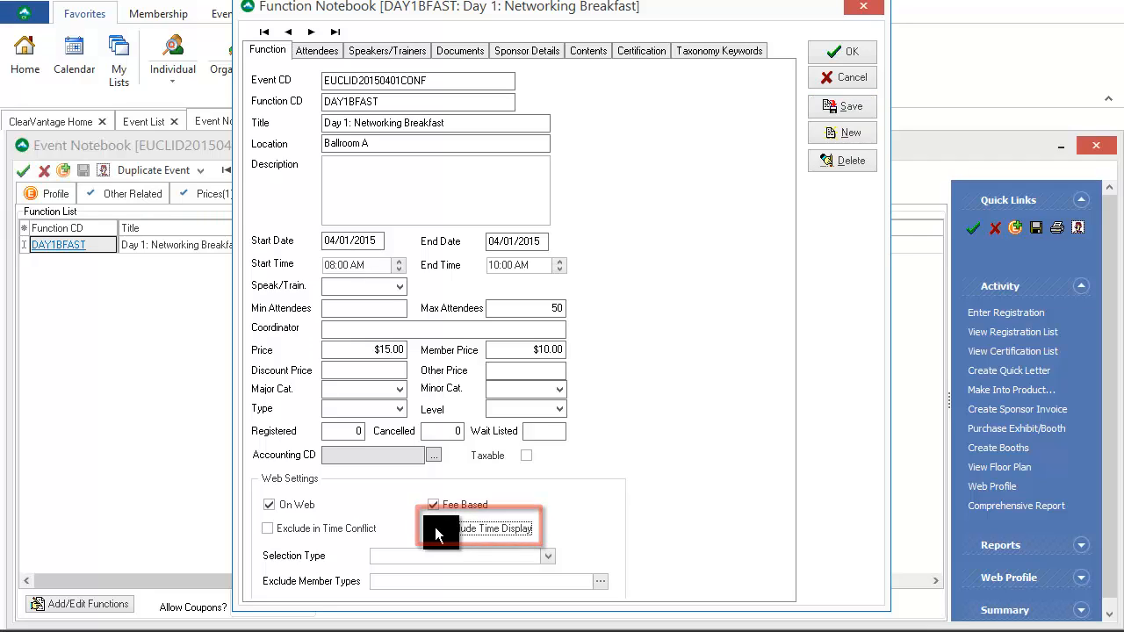
pyautogui.click(834, 110)
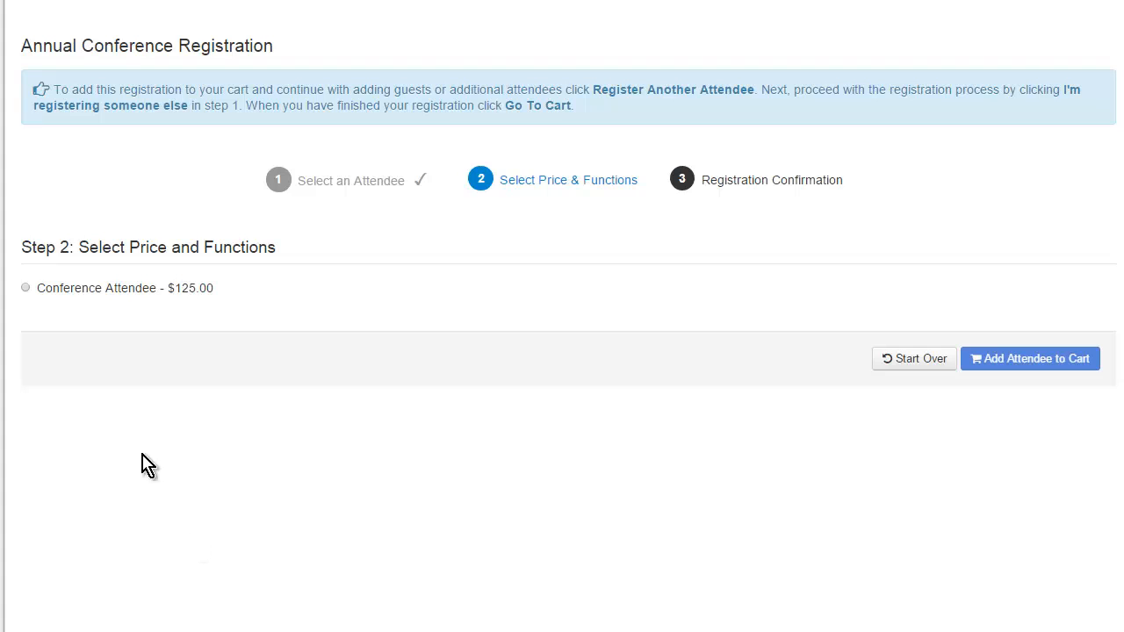
pyautogui.click(27, 289)
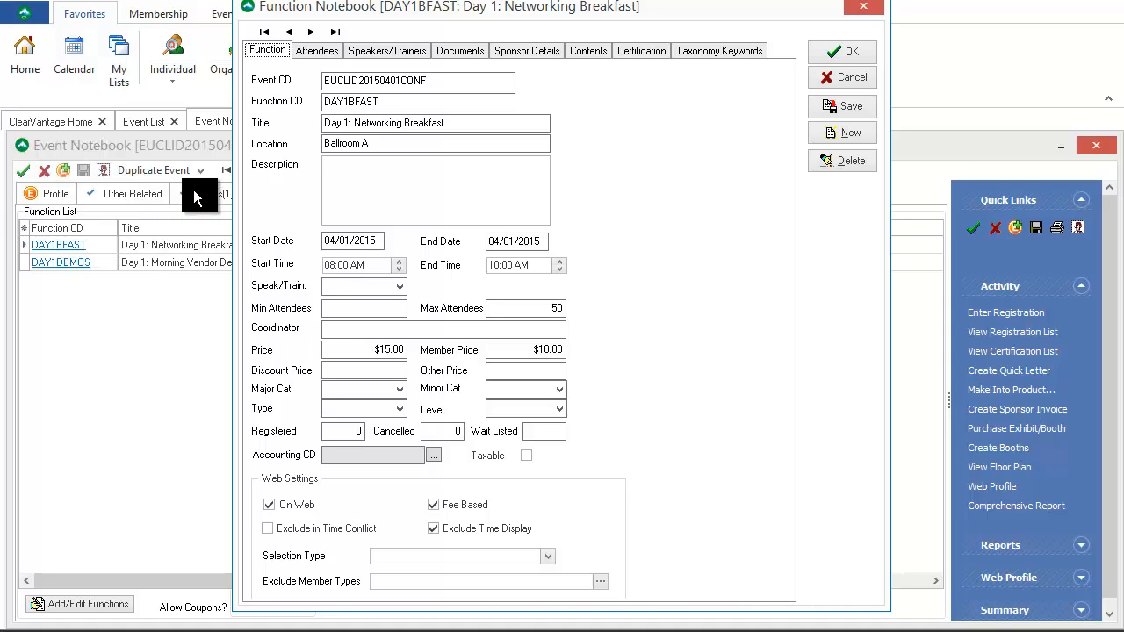
# - Bring up the Morning Vendor Demos function, and try selecting both Day 1 functions for a Conference Attendee on the registration page
pyautogui.click(310, 35)
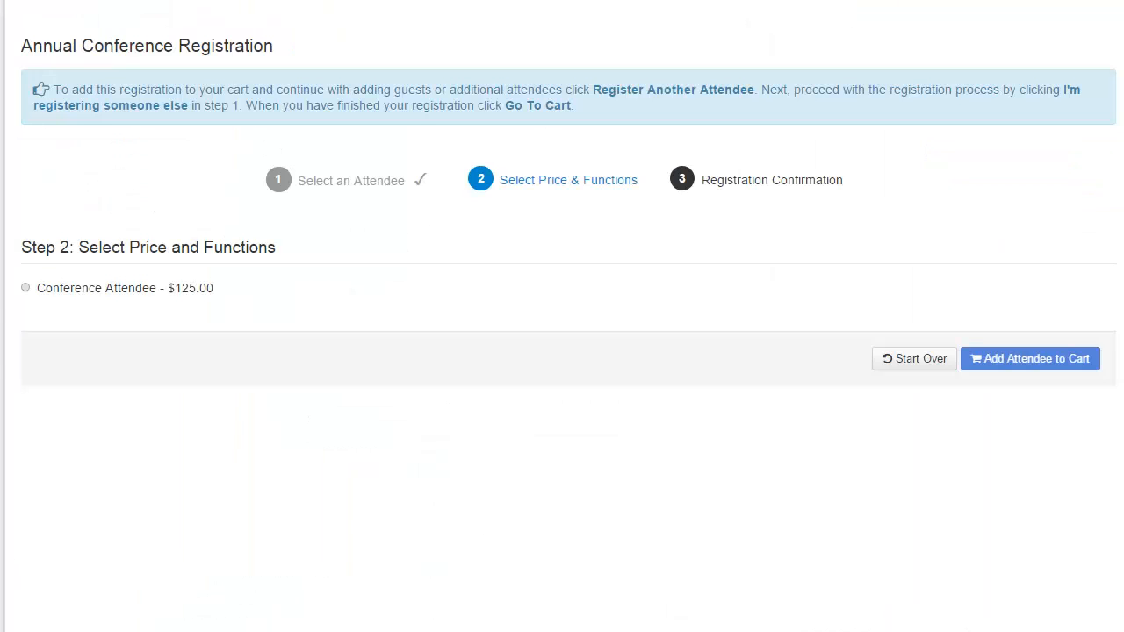
pyautogui.click(26, 291)
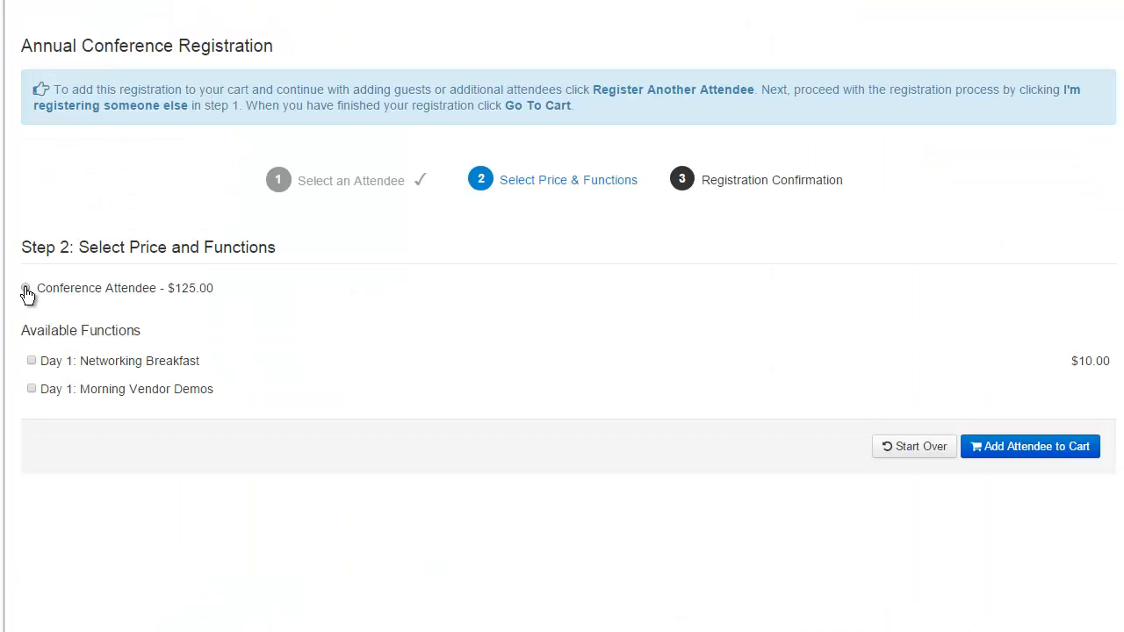
pyautogui.click(32, 361)
pyautogui.click(32, 389)
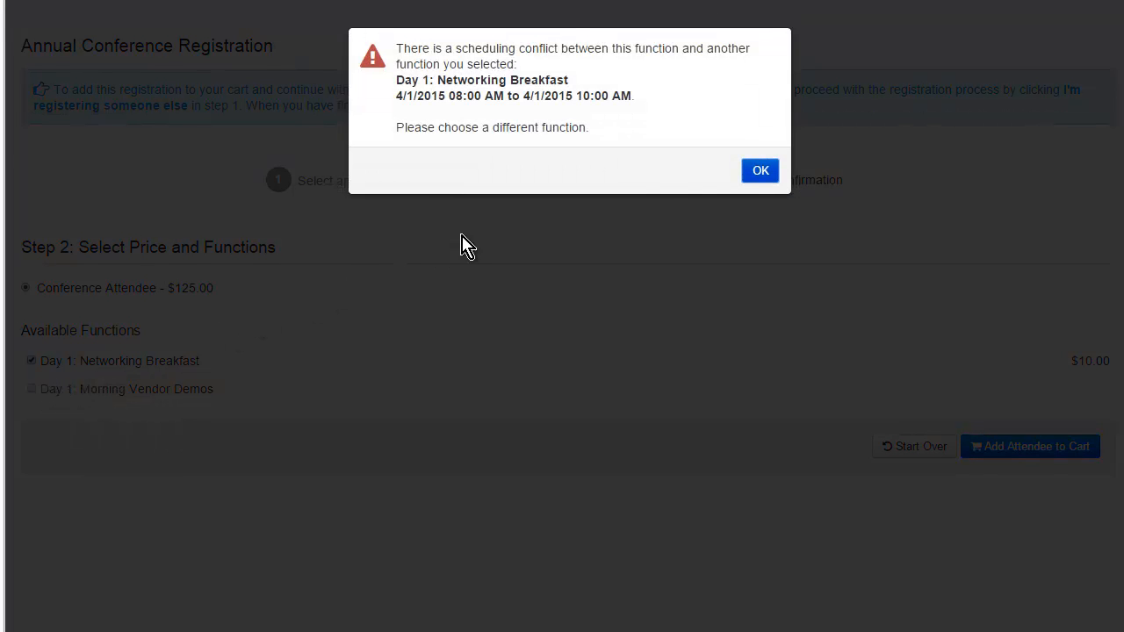
pyautogui.click(767, 175)
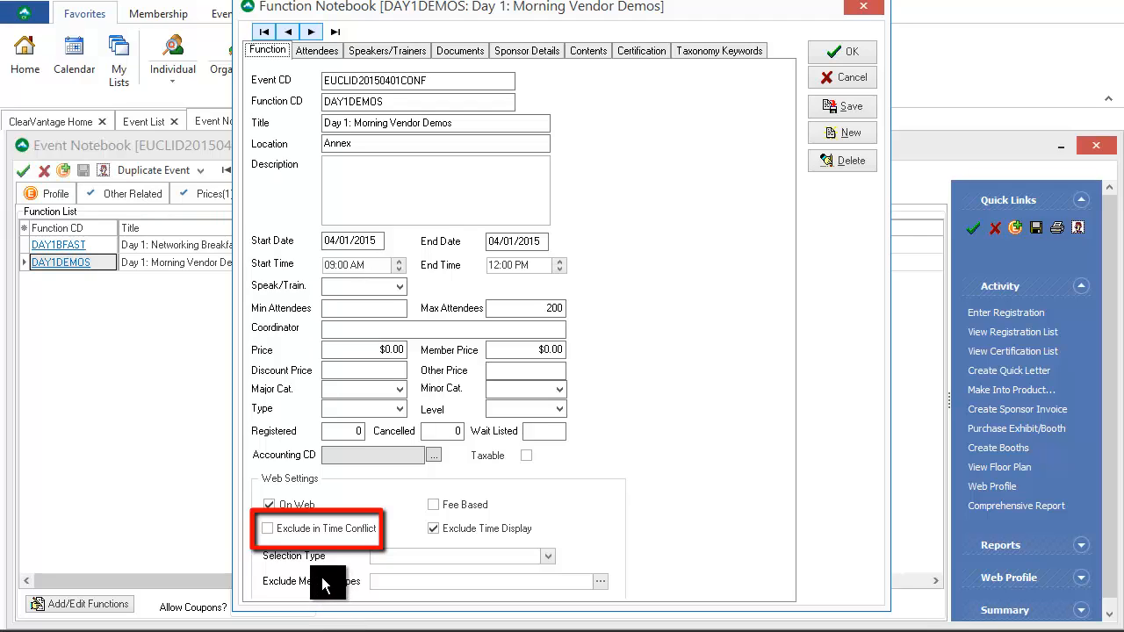
# - Turn on Exclude in Time Conflict for Morning Vendor Demos in ClearVantage, save it, and retest function selection on the registration page
pyautogui.click(269, 530)
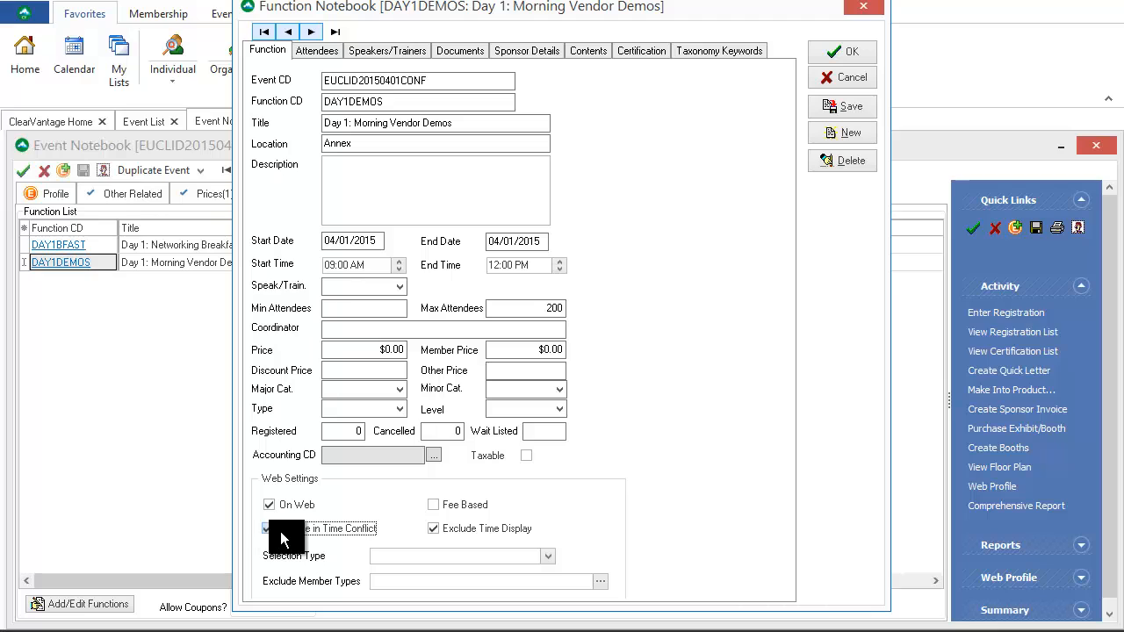
pyautogui.click(838, 108)
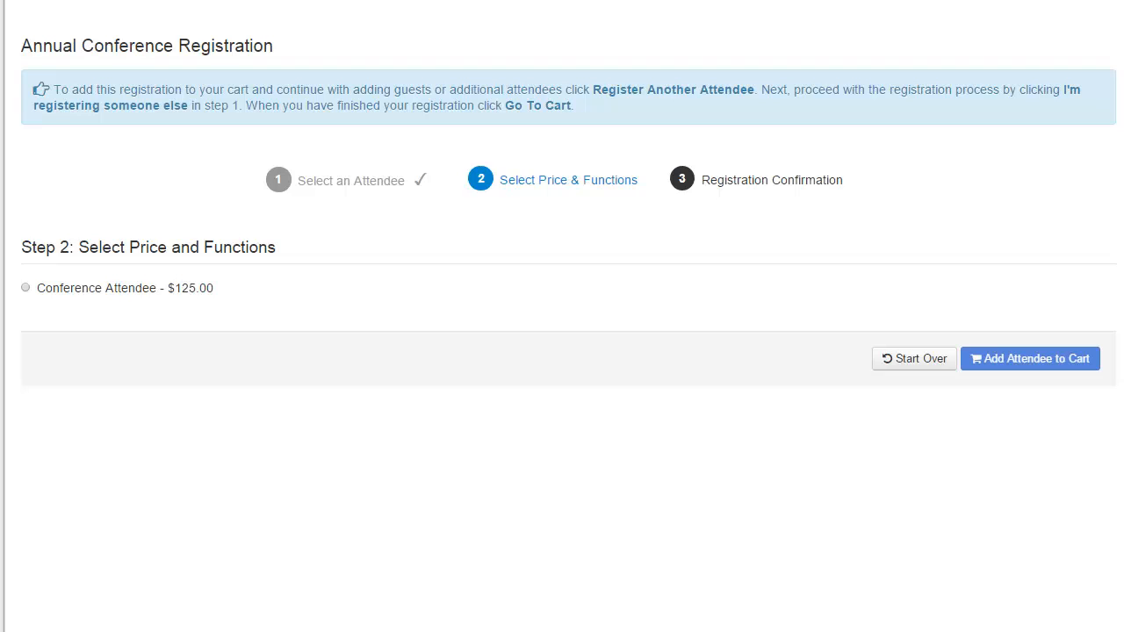
pyautogui.click(25, 288)
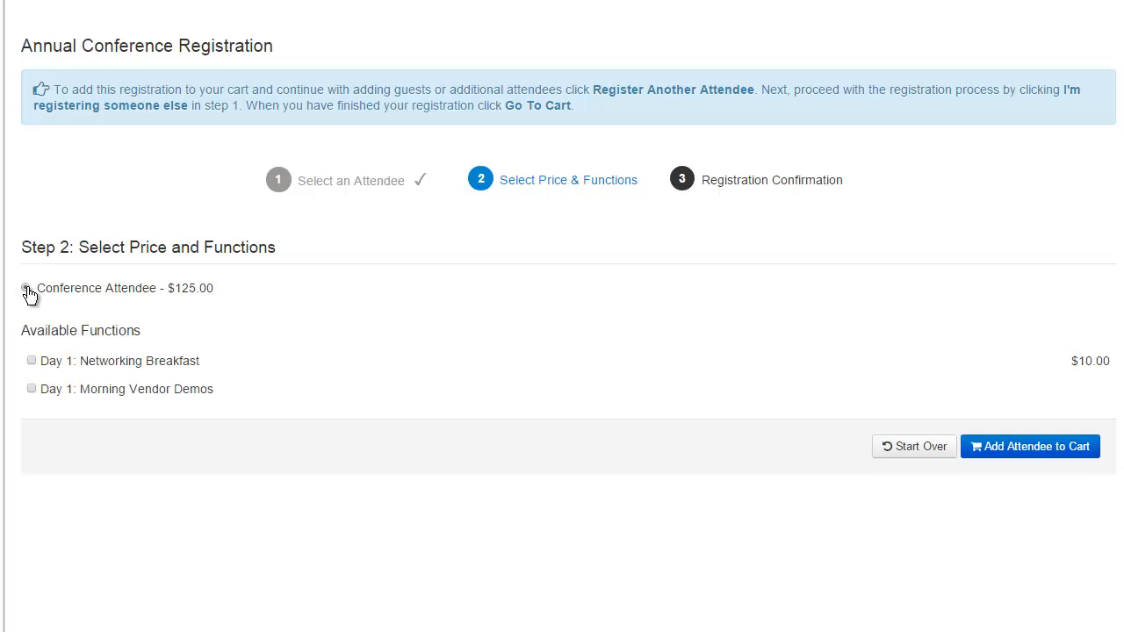
pyautogui.click(31, 361)
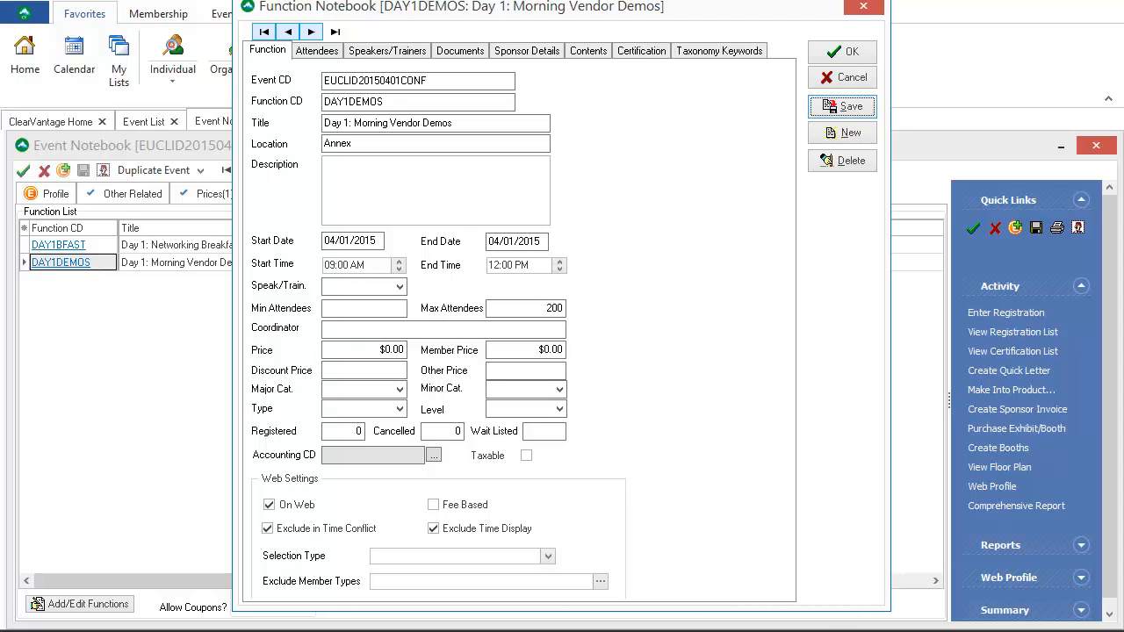
# - View the Selection Type options for Morning Vendor Demos, and try the checkboxes of both Day 1 functions on the registration page
pyautogui.click(548, 557)
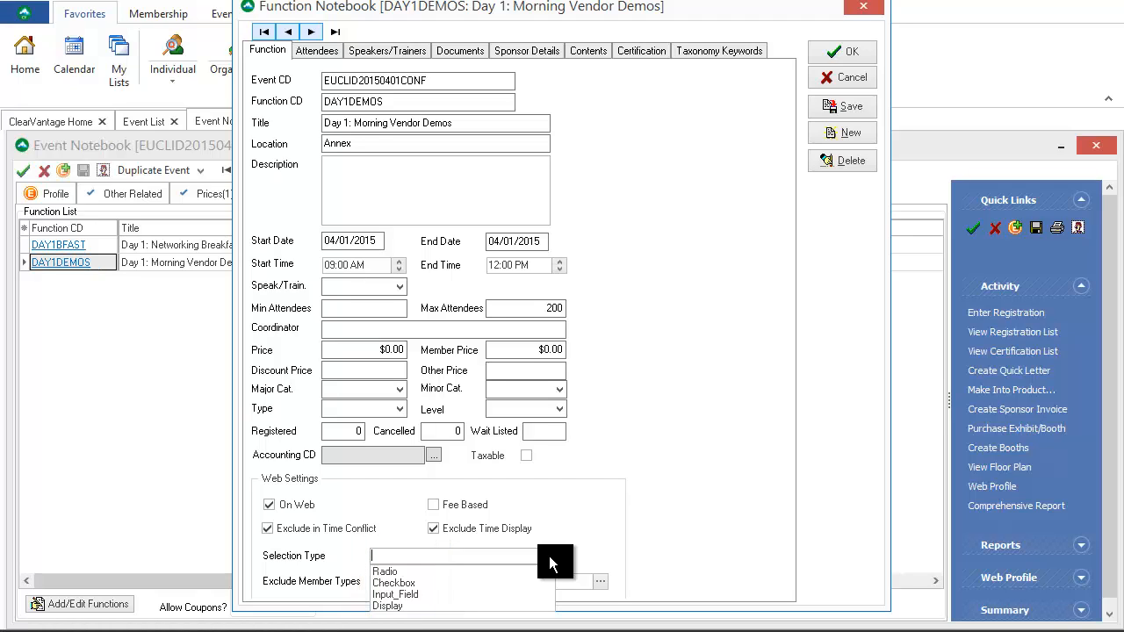
pyautogui.click(551, 565)
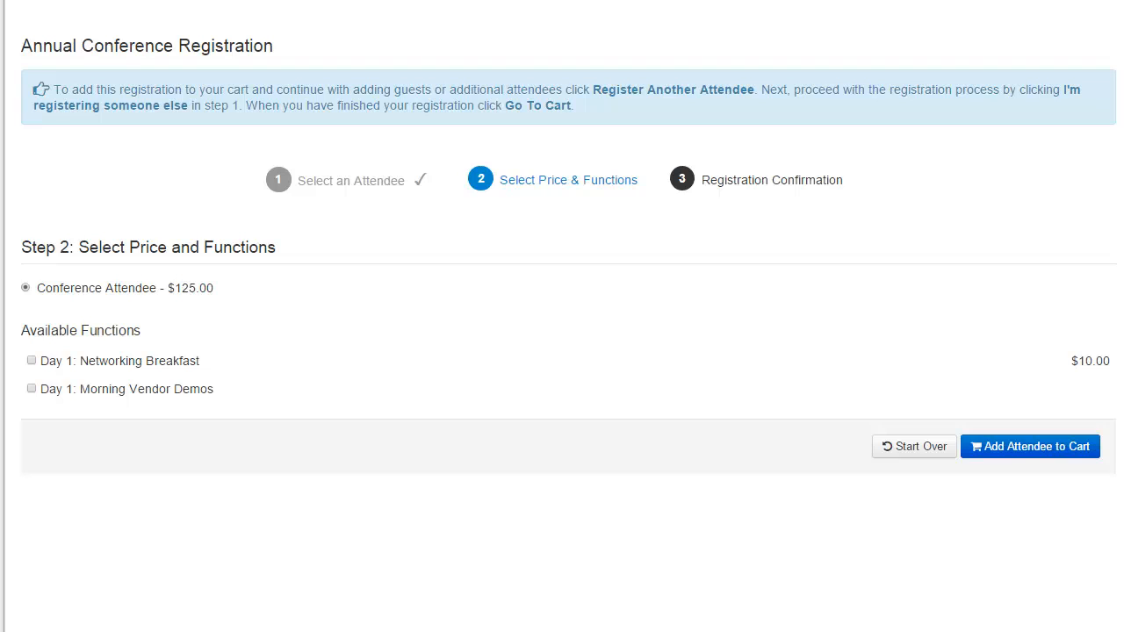
pyautogui.click(31, 361)
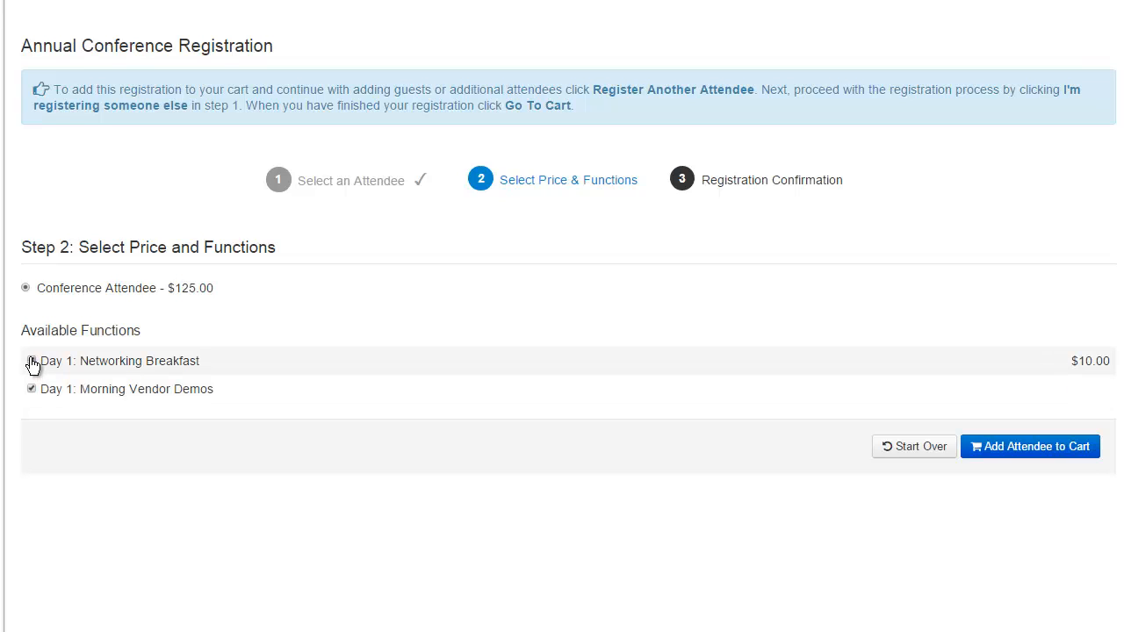
pyautogui.click(32, 360)
pyautogui.click(32, 389)
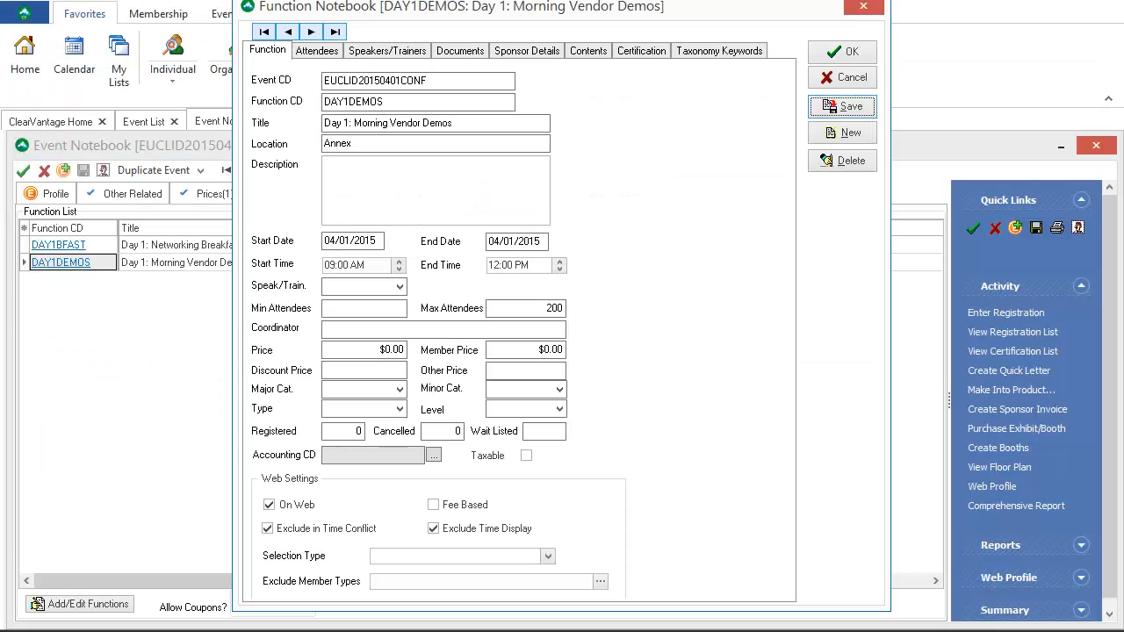
# - Set the Selection Type of the Morning Vendor Demos function to Radio in ClearVantage and save it
pyautogui.click(542, 555)
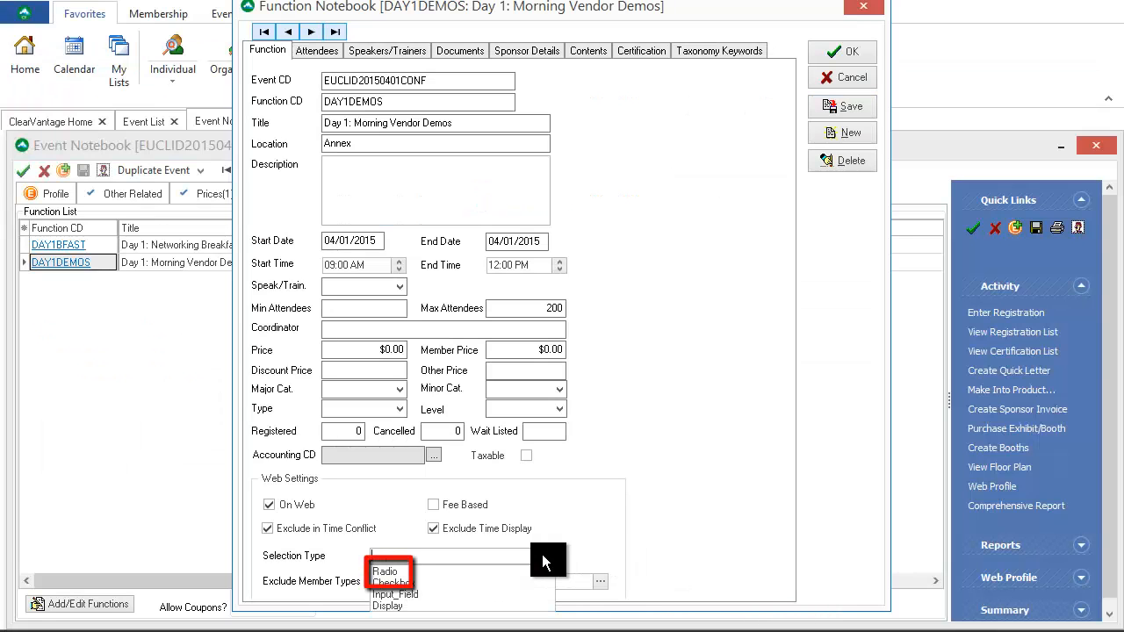
pyautogui.click(544, 572)
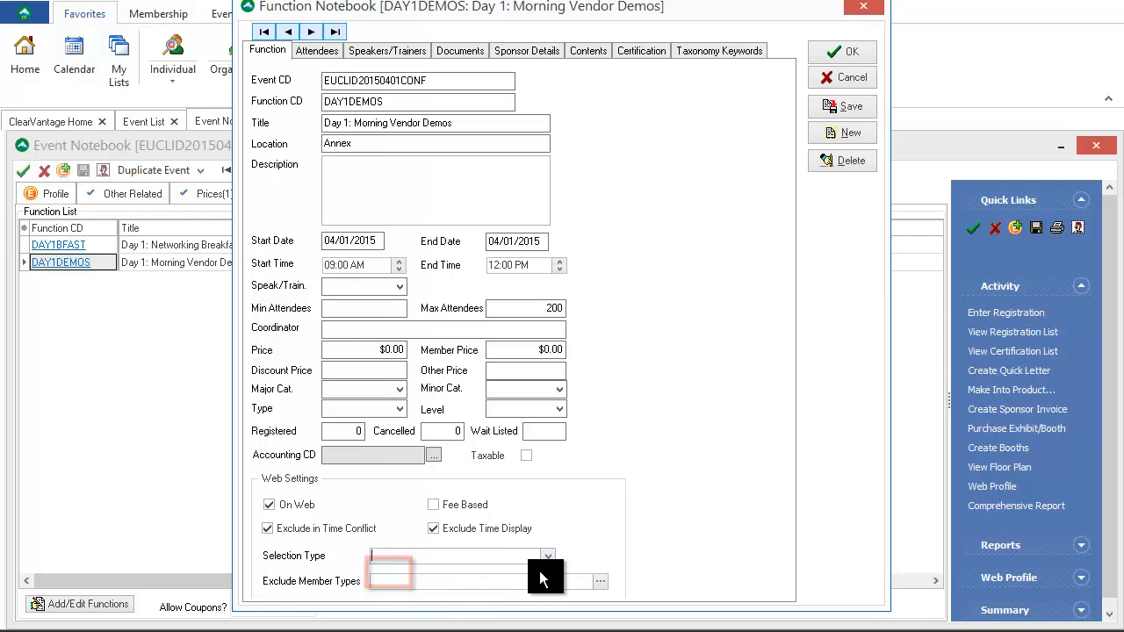
pyautogui.click(842, 104)
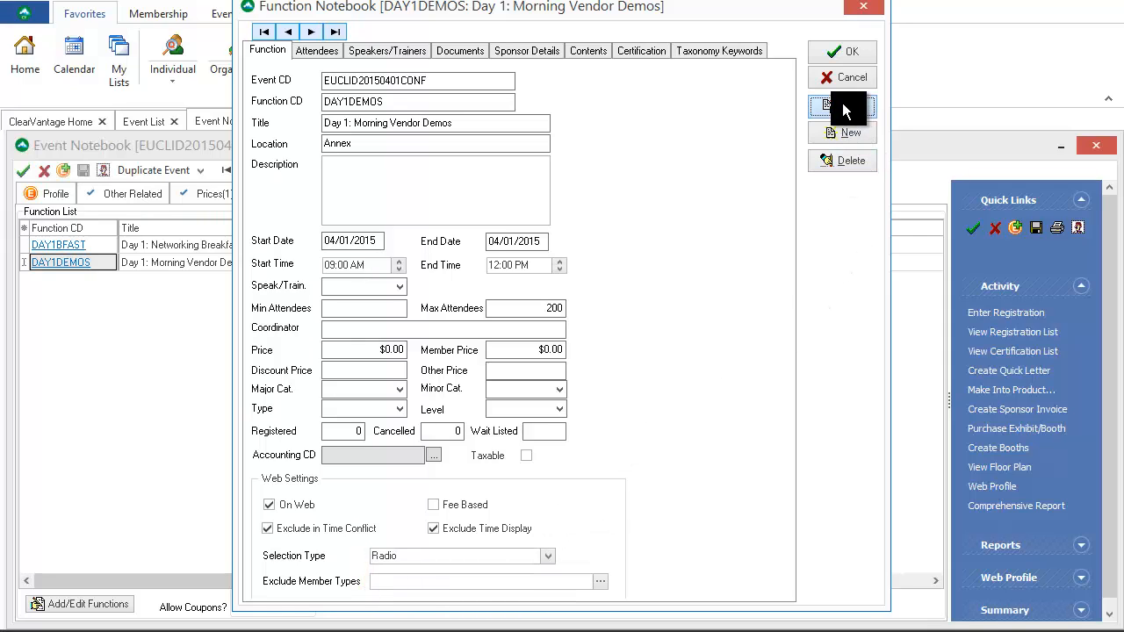
# - Switch to the Networking Breakfast function, set its Selection Type to Radio, and save it
pyautogui.click(289, 33)
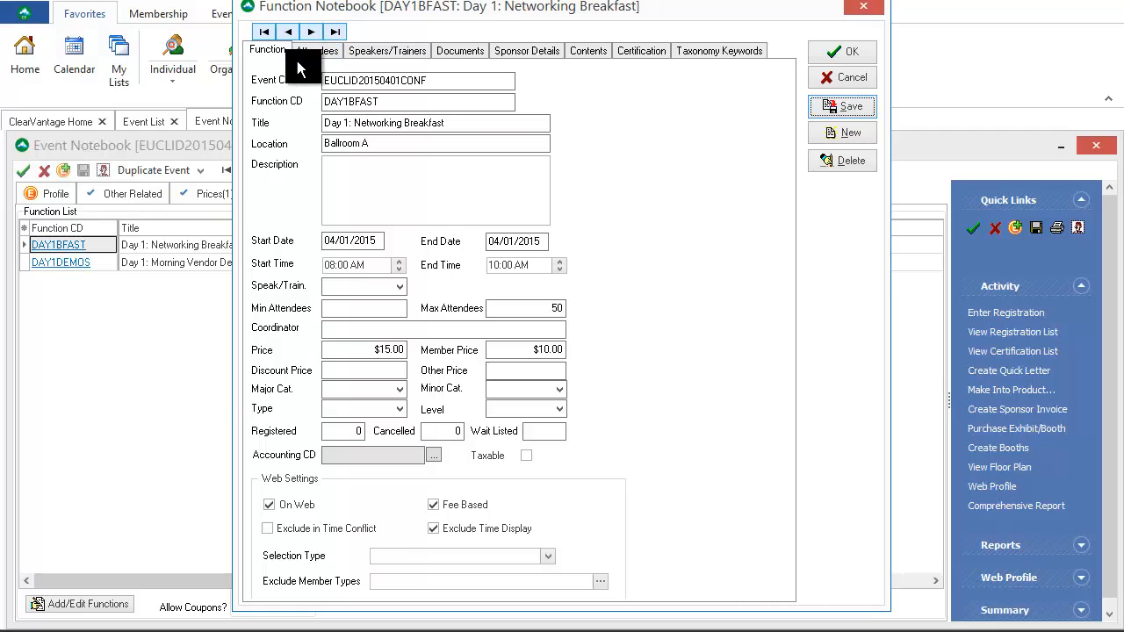
pyautogui.click(544, 556)
pyautogui.click(538, 574)
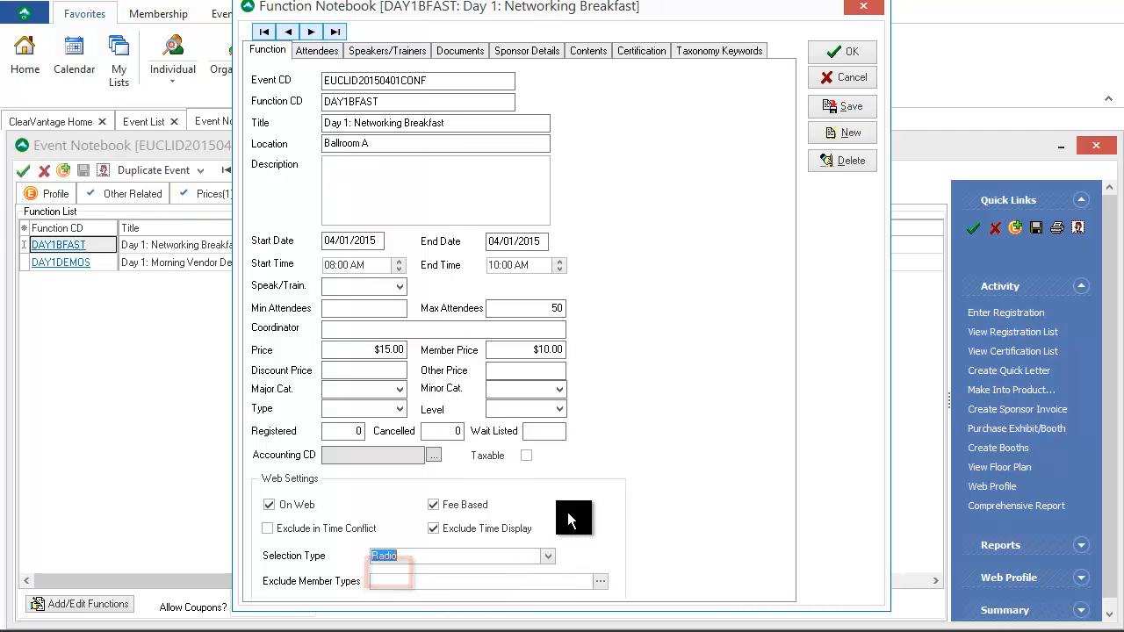
pyautogui.click(849, 109)
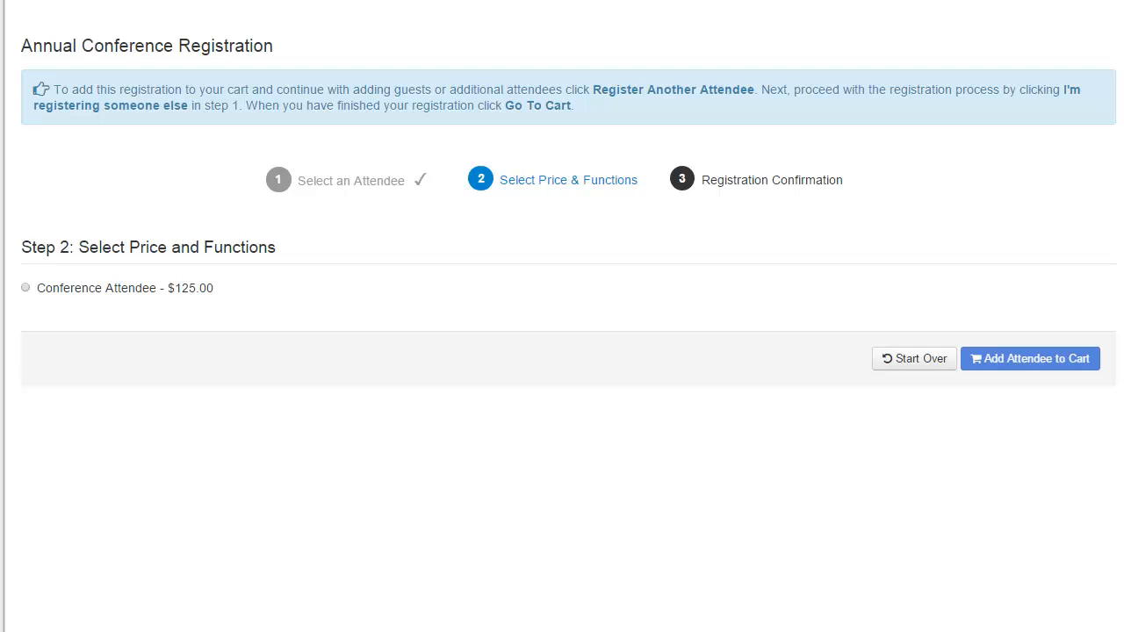
# - On the registration page, choose Conference Attendee and test the radio choice between Networking Breakfast and Morning Vendor Demos
pyautogui.click(25, 288)
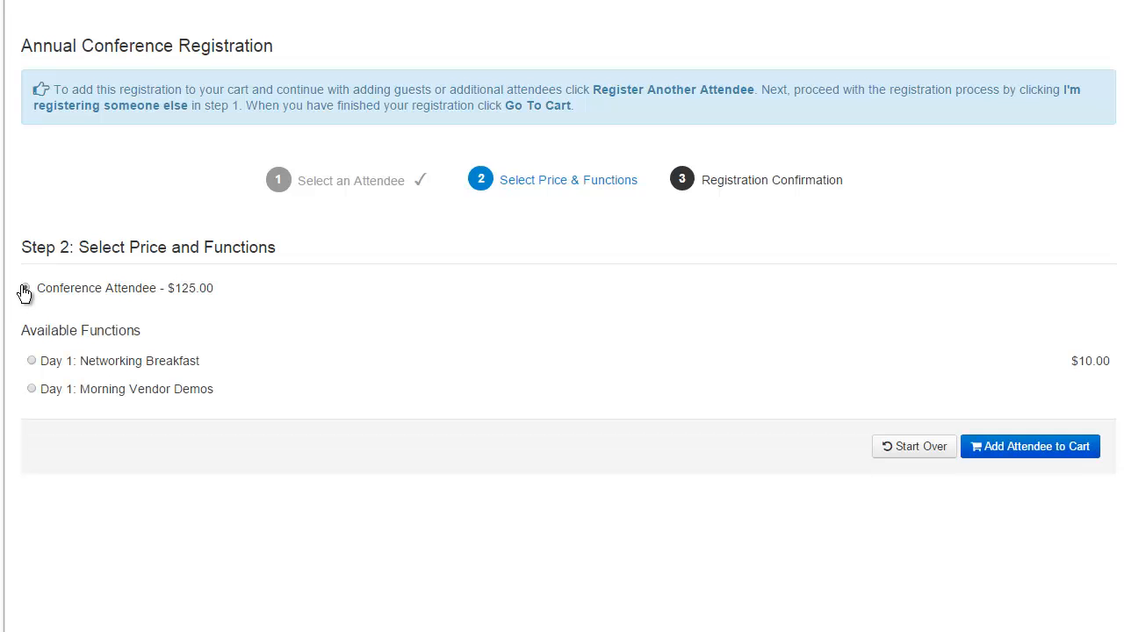
pyautogui.click(30, 360)
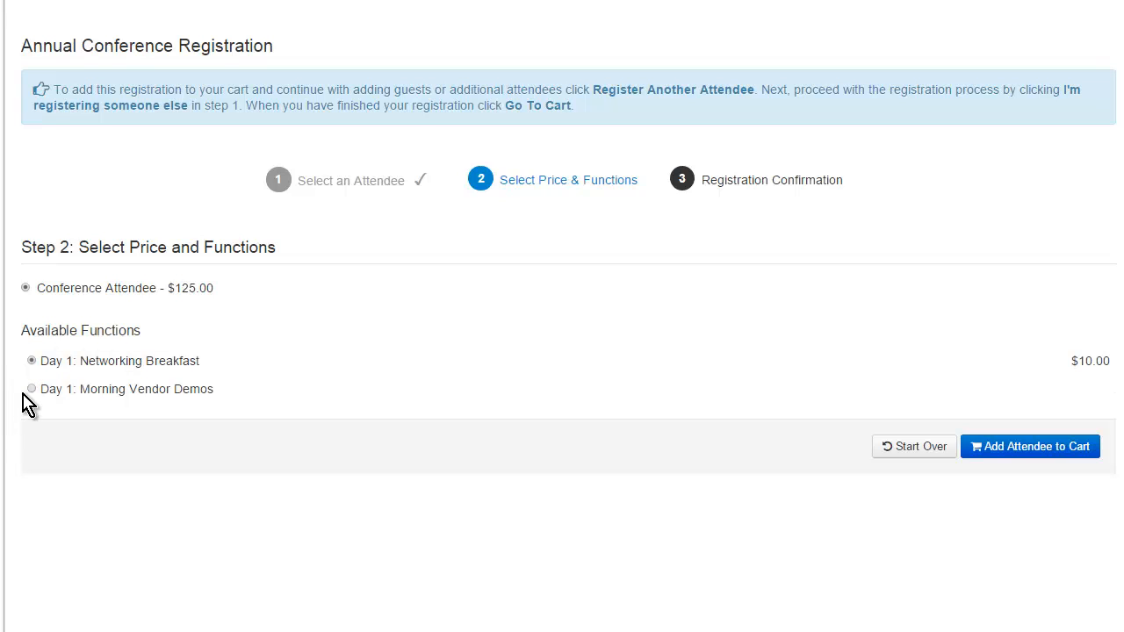
pyautogui.click(31, 389)
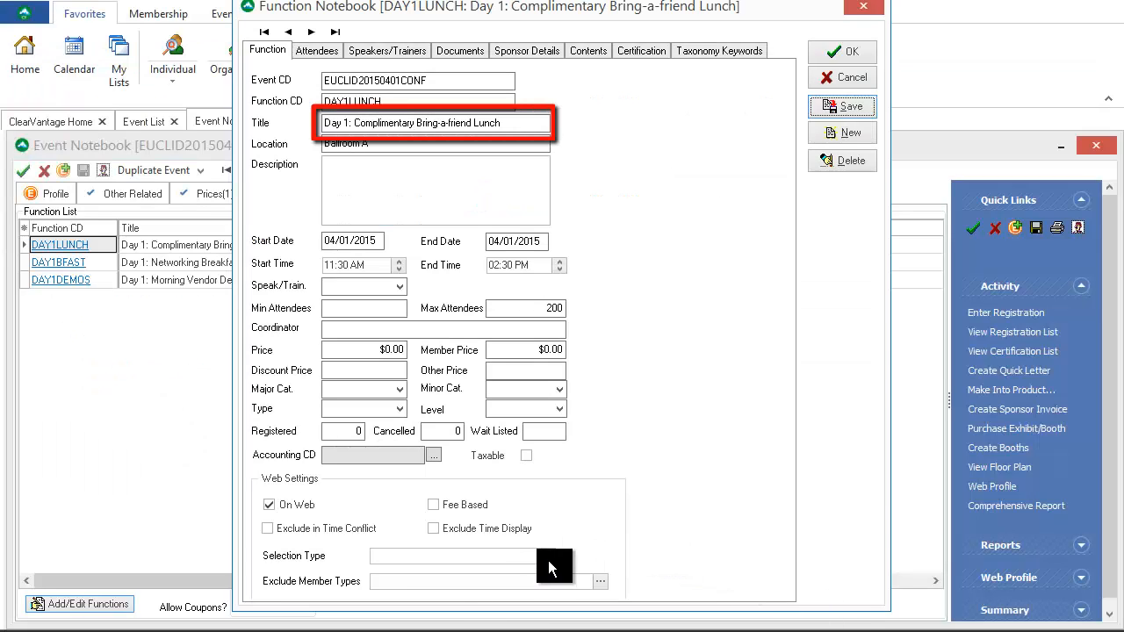
# - Set the Bring-a-friend Lunch function's Selection Type to Input_Field, append "(indicate number attending)" to its title, and save it
pyautogui.click(548, 558)
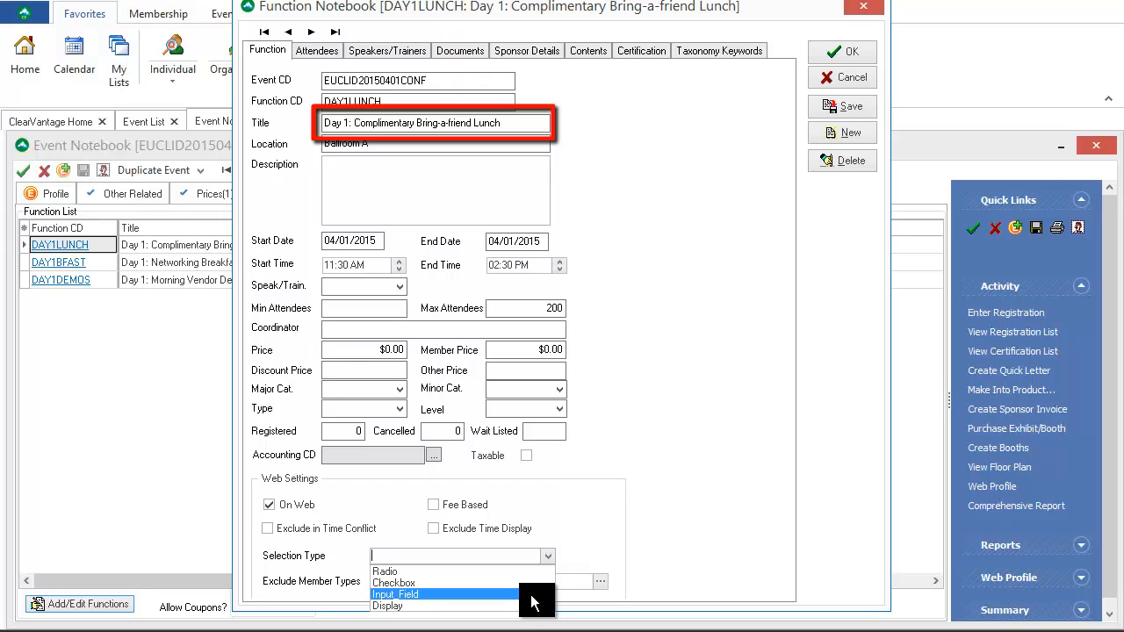
pyautogui.click(530, 595)
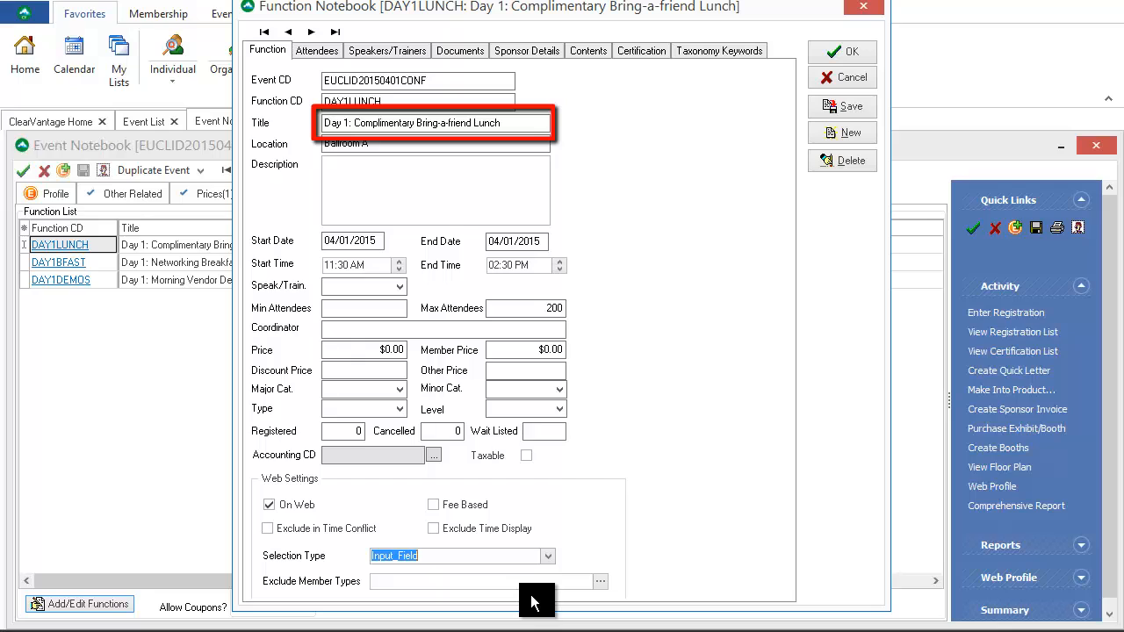
pyautogui.click(518, 123)
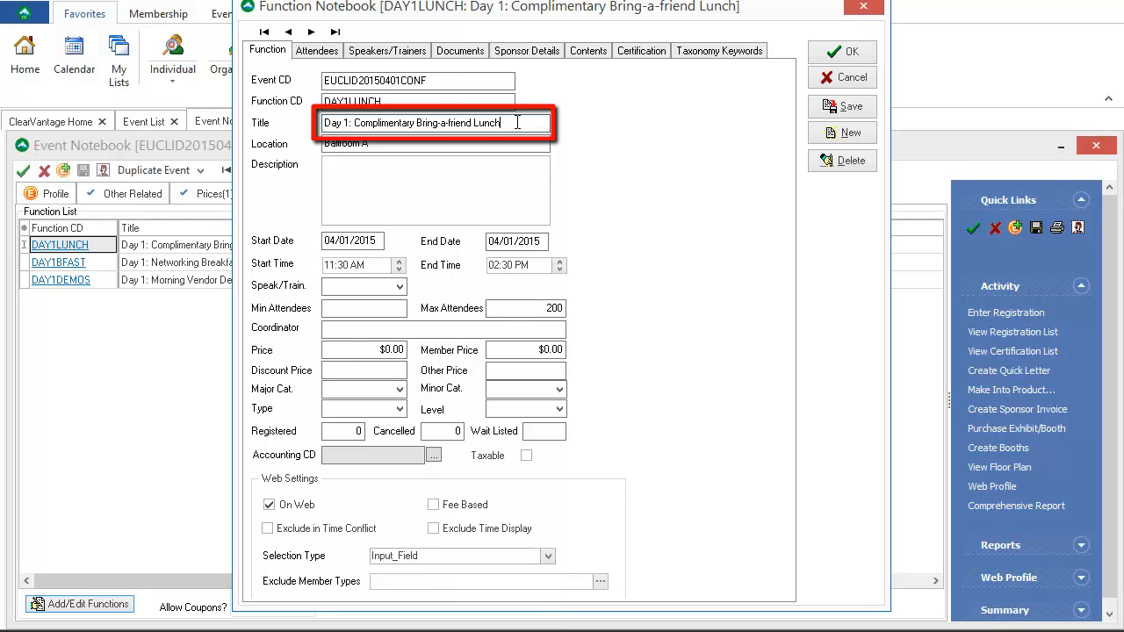
pyautogui.write('(indicate number attending)')
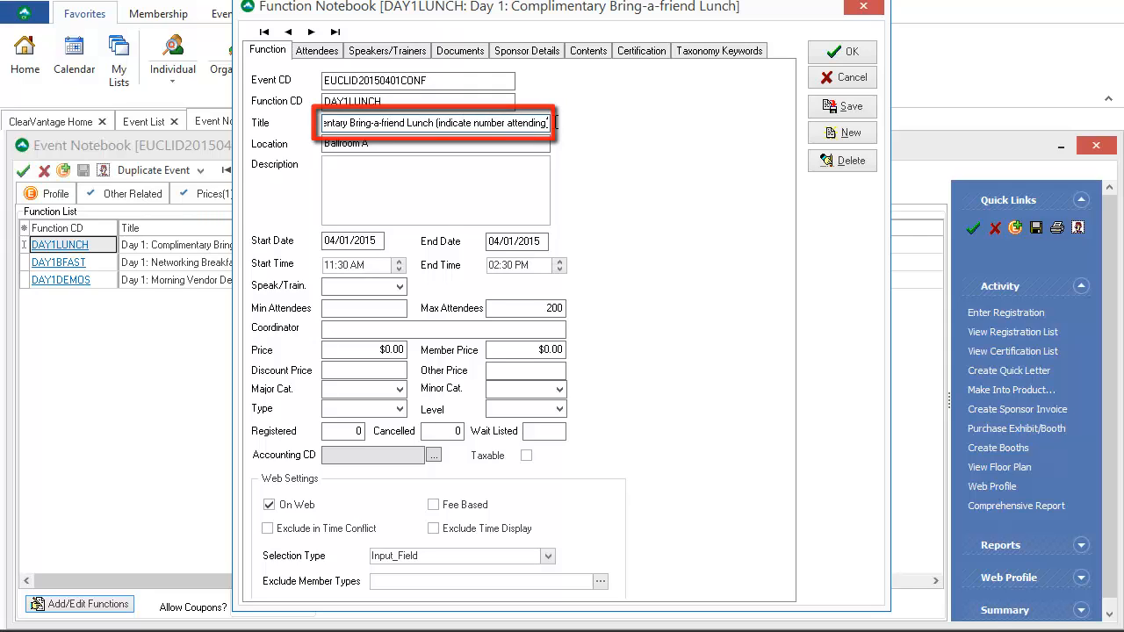
pyautogui.click(812, 113)
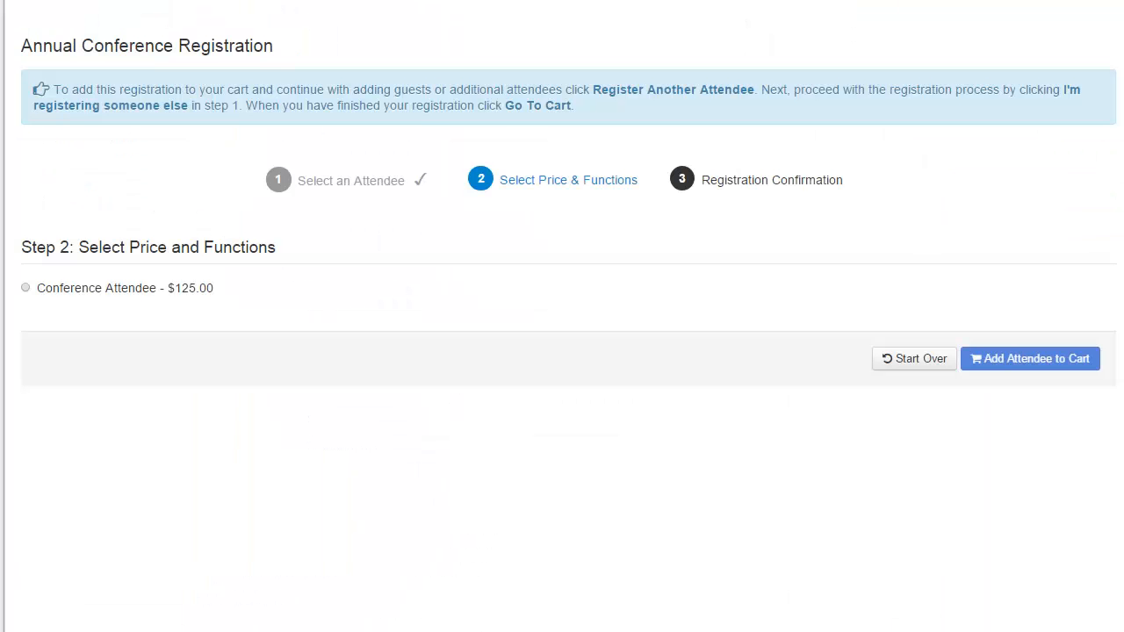
# - On the registration page, choose Conference Attendee and enter 3 as the number attending the Bring-a-friend Lunch
pyautogui.click(26, 289)
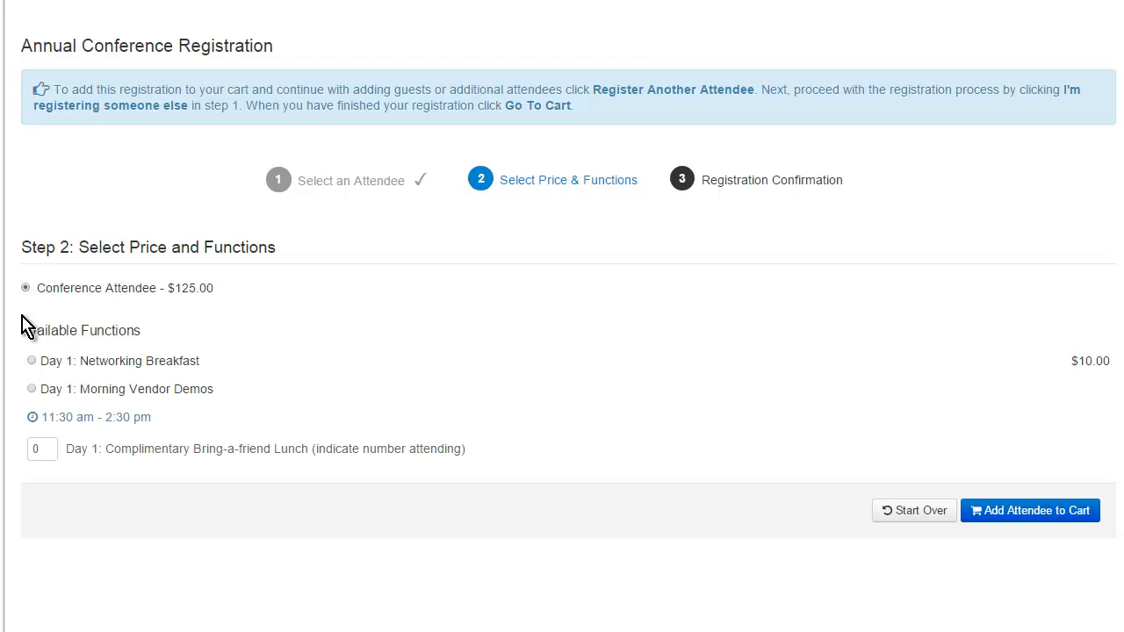
pyautogui.click(46, 455)
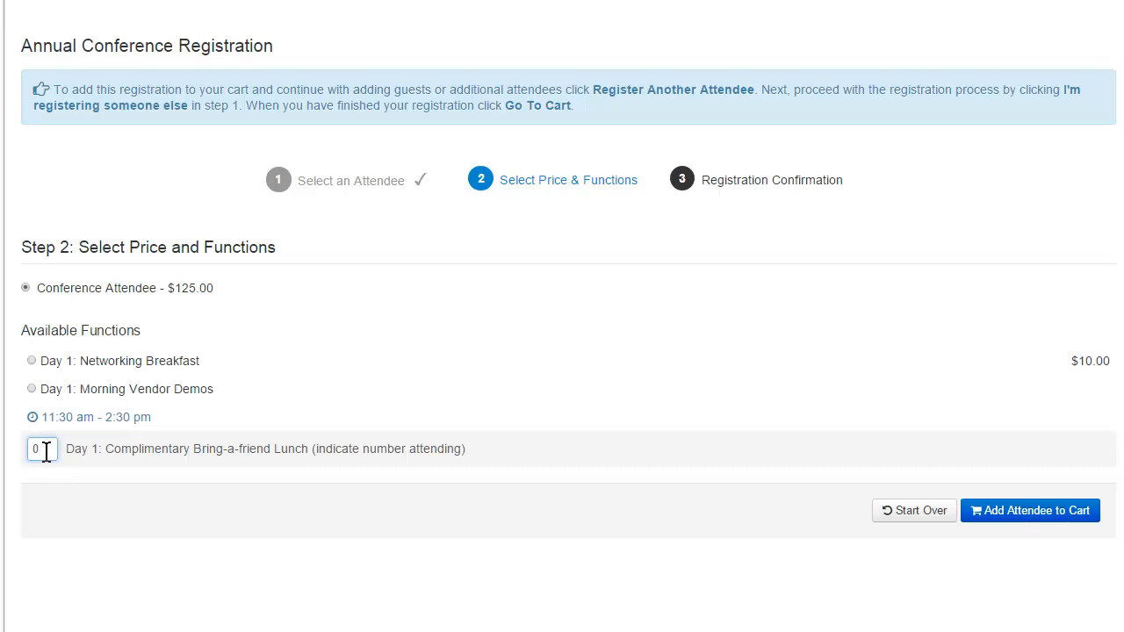
pyautogui.moveTo(45, 454); pyautogui.dragTo(26, 451)
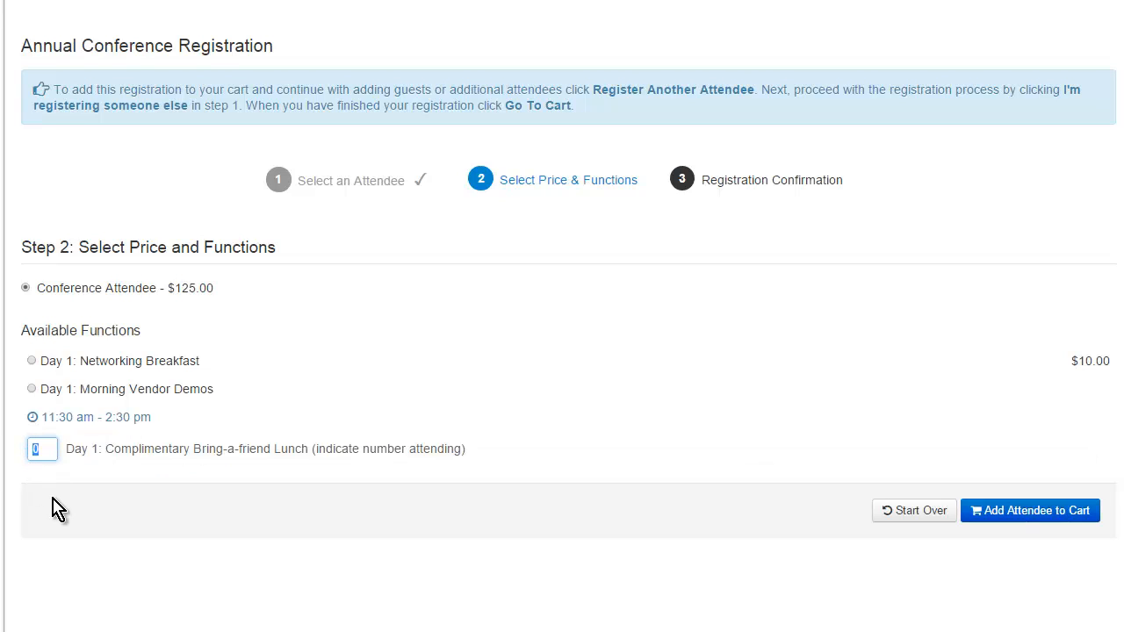
pyautogui.write('3')
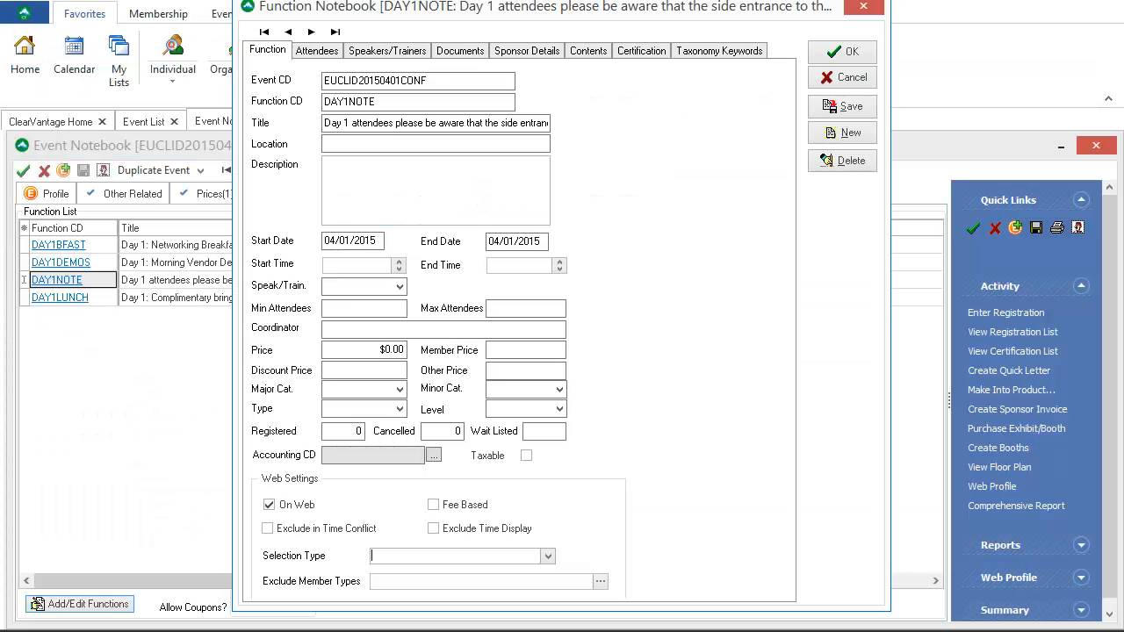
# - Read through the DAY1NOTE title in ClearVantage, save its Selection Type as Display, and choose Conference Attendee on the registration page
pyautogui.click(346, 124)
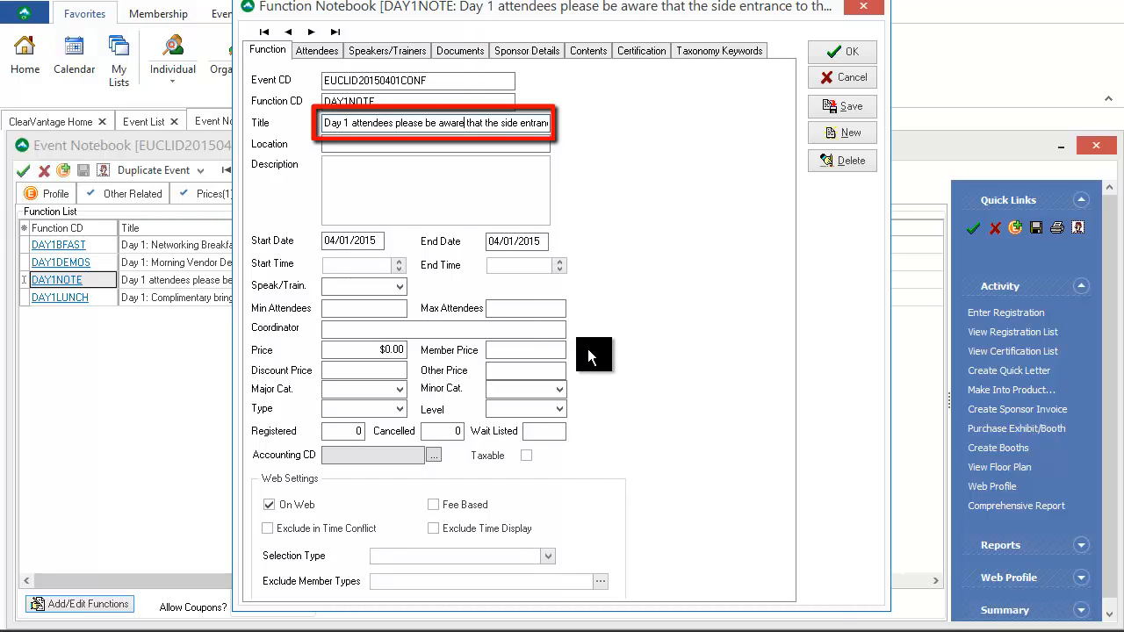
pyautogui.hotkey('ctrl', 'Right')
pyautogui.hotkey('ctrl', 'Right')
pyautogui.hotkey('ctrl', 'Right')
pyautogui.hotkey('ctrl', 'Right')
pyautogui.hotkey('ctrl', 'Right')
pyautogui.hotkey('ctrl', 'Right')
pyautogui.hotkey('ctrl', 'Right')
pyautogui.click(546, 558)
pyautogui.click(507, 606)
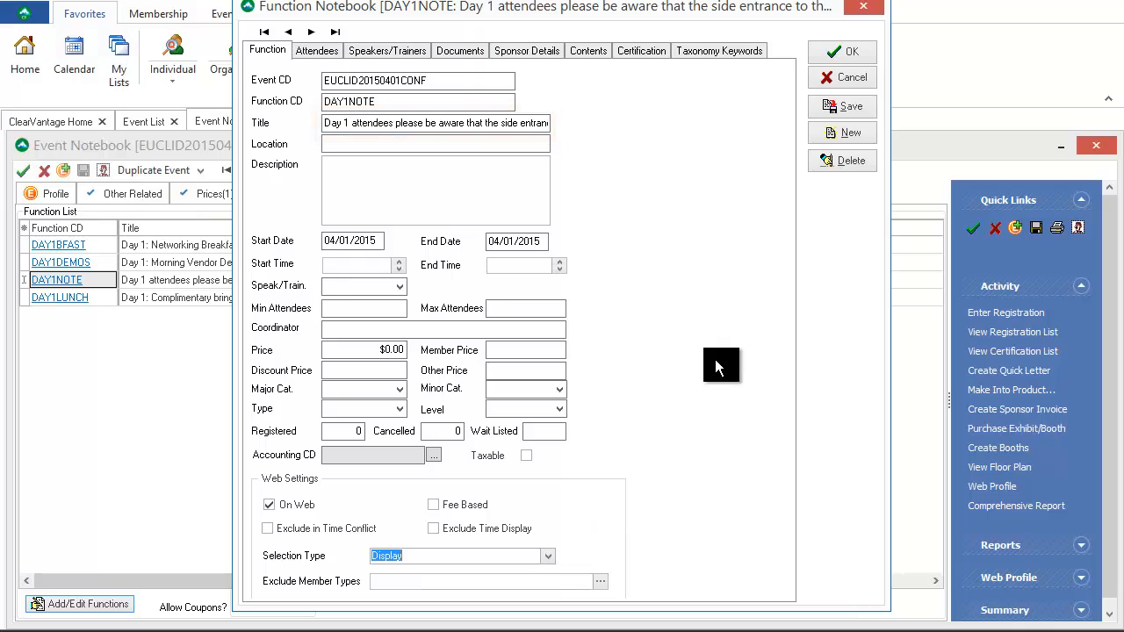
pyautogui.click(847, 106)
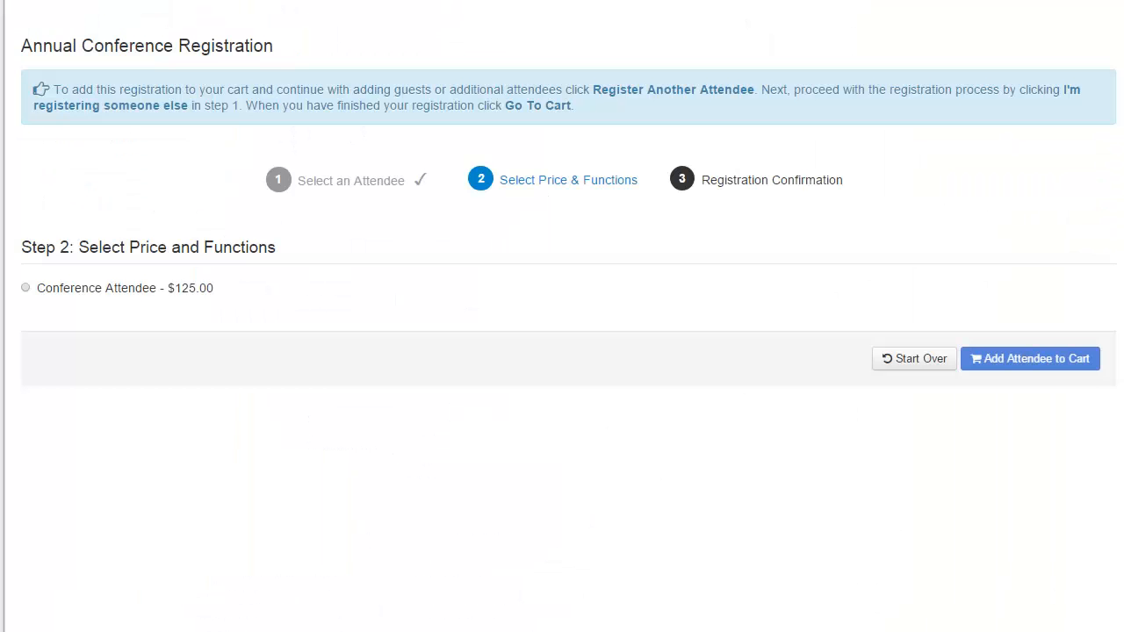
pyautogui.click(26, 288)
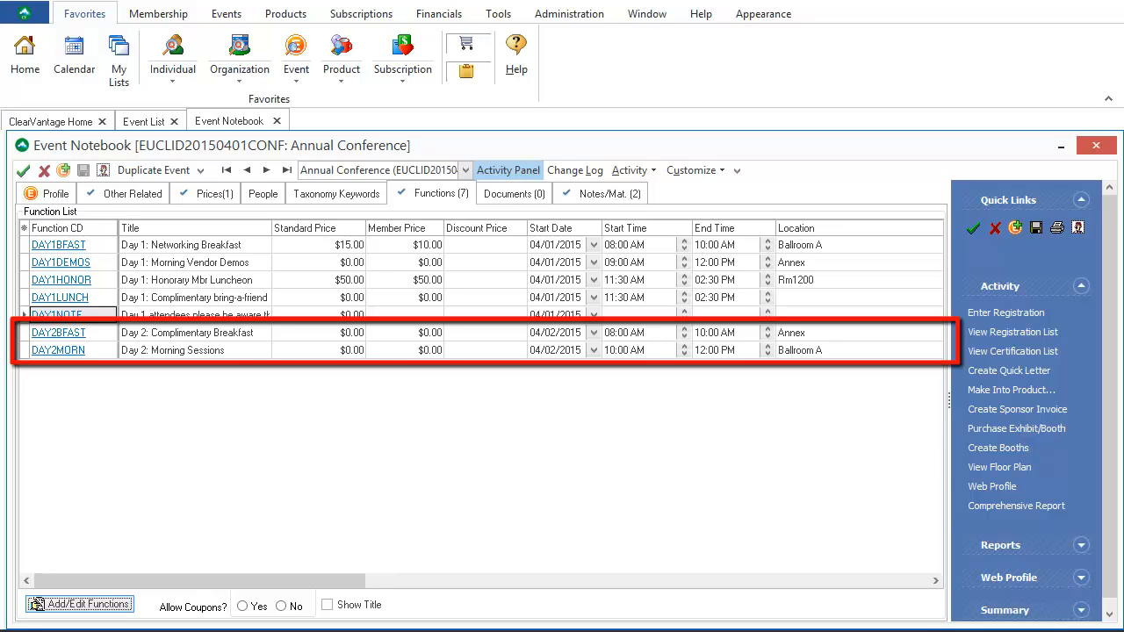
# - Add Function Start Date above Function Start Time in the event profile's Function Grouping, and check the Conference Attendee functions on the registration page
pyautogui.click(50, 198)
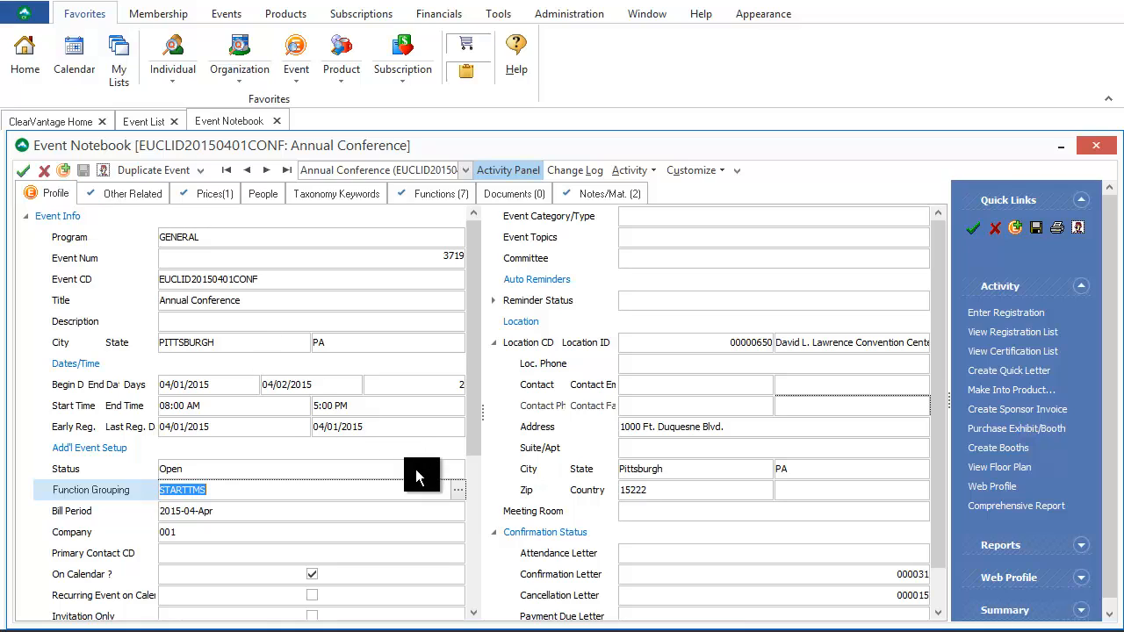
pyautogui.click(466, 497)
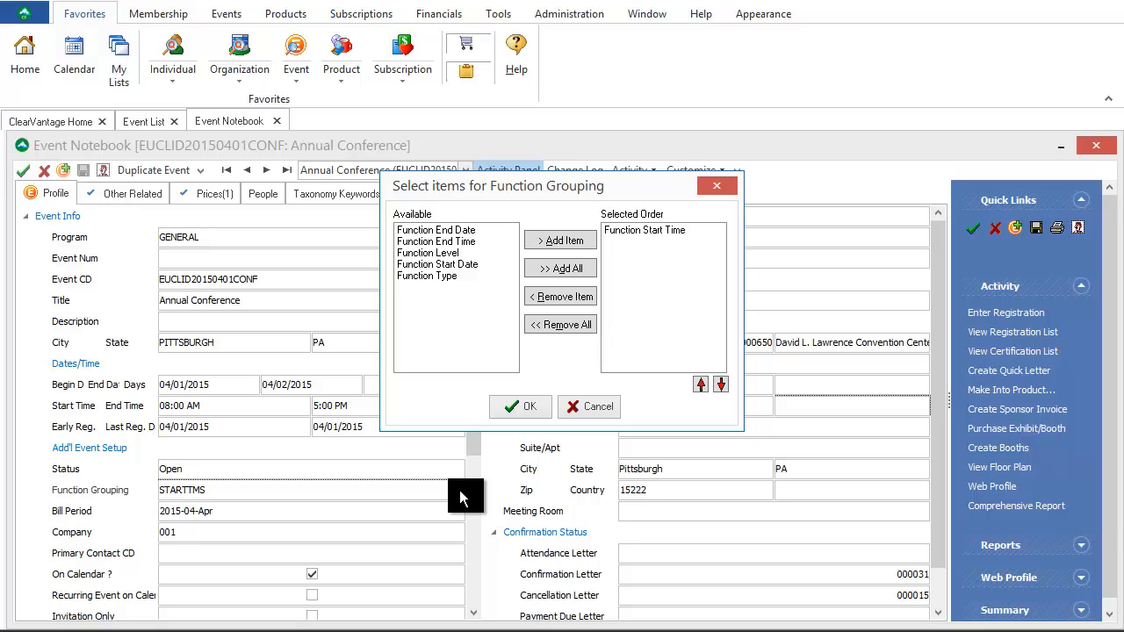
pyautogui.click(509, 266)
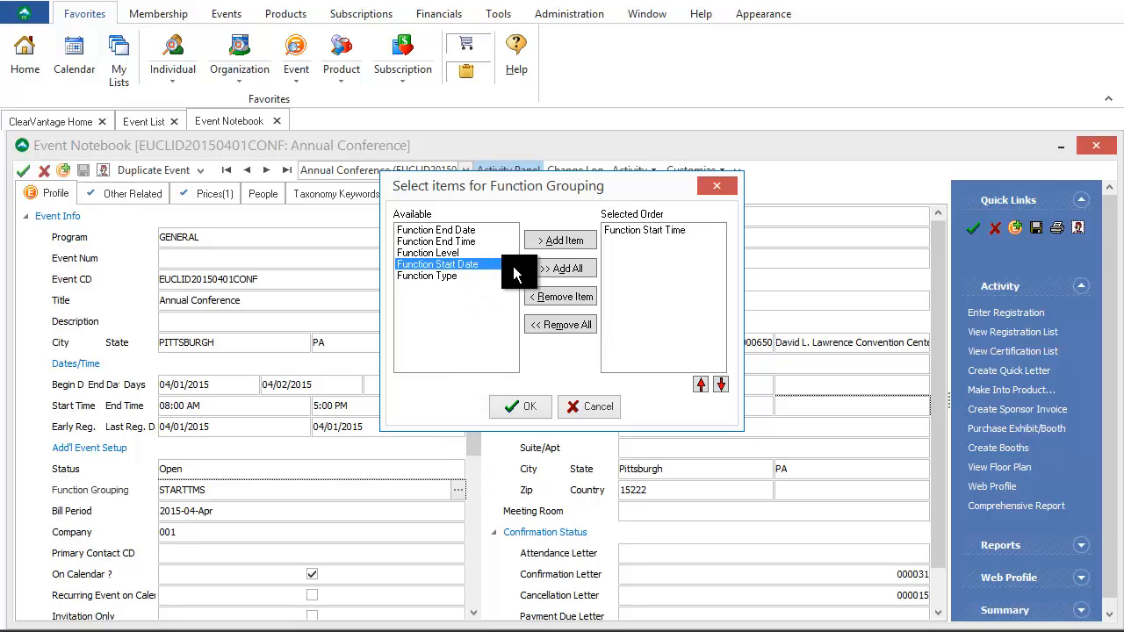
pyautogui.click(565, 240)
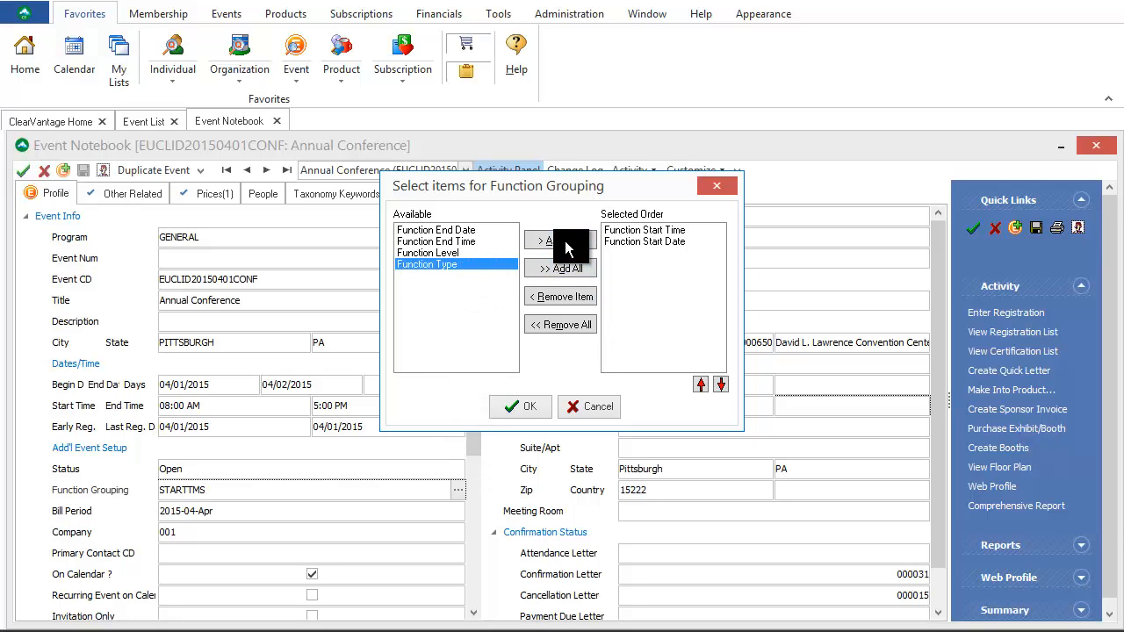
pyautogui.click(646, 240)
pyautogui.click(700, 384)
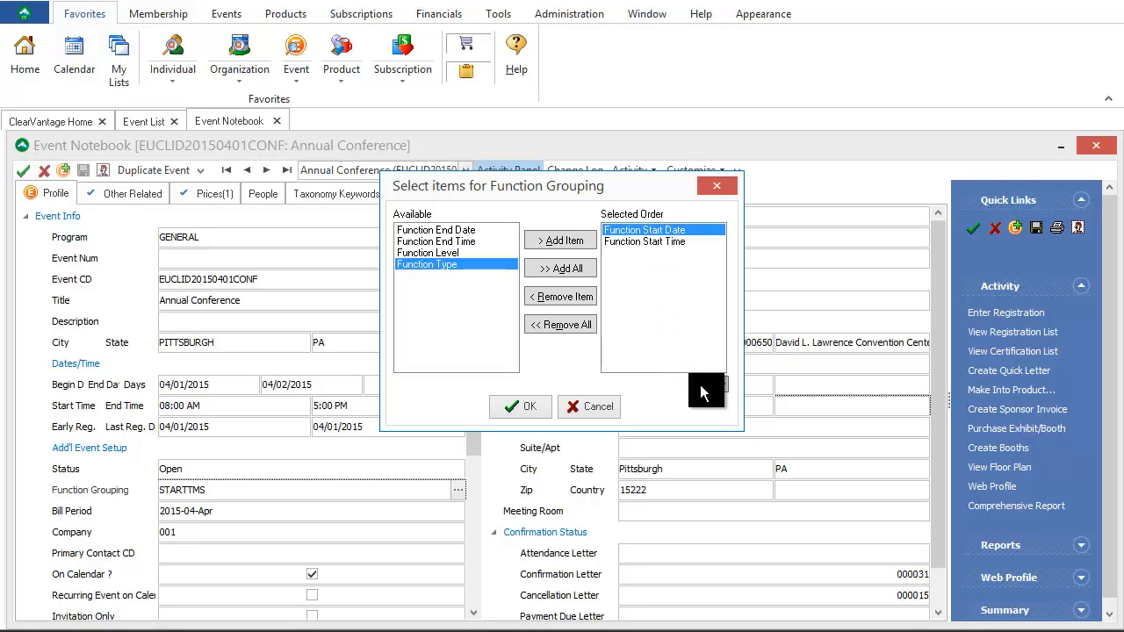
pyautogui.click(511, 407)
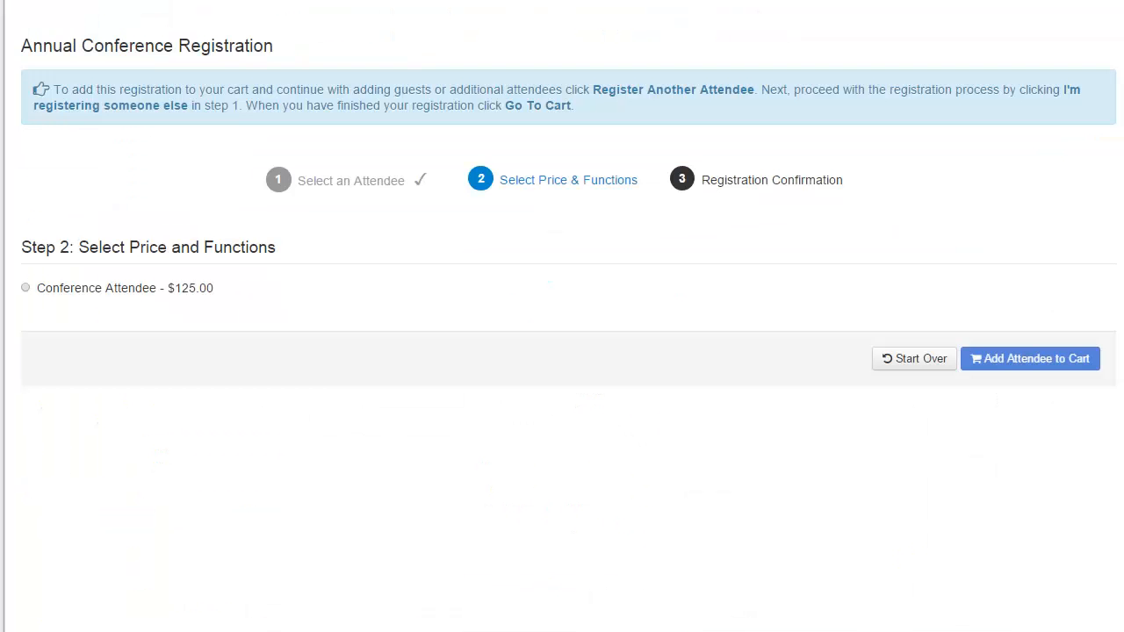
pyautogui.click(25, 289)
pyautogui.scroll(-2, 25, 297)
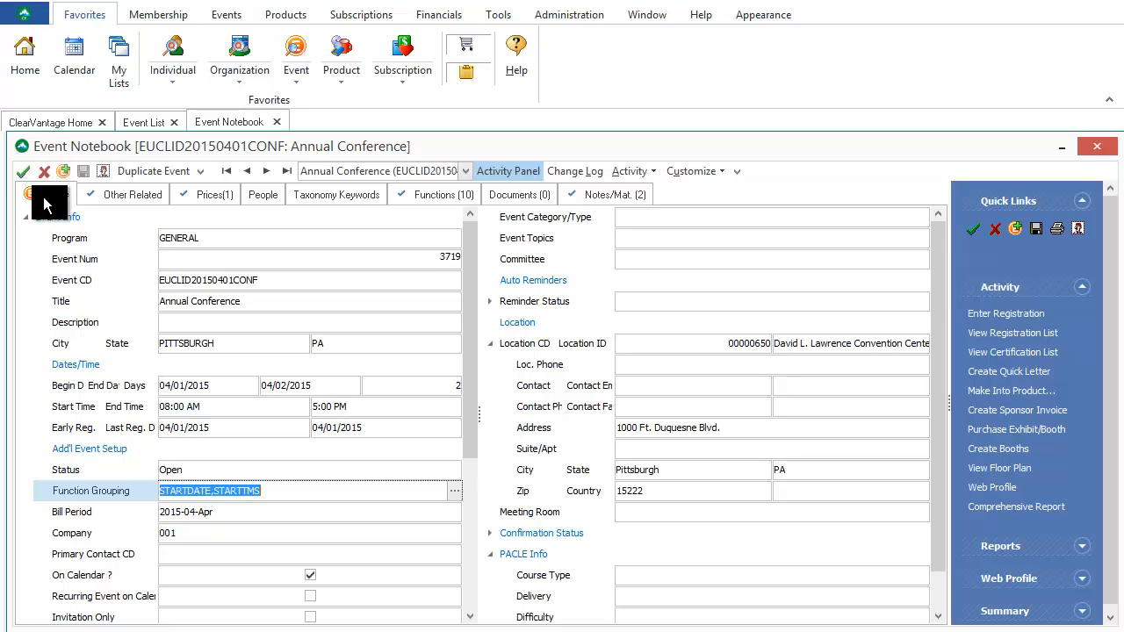
# - Add Function Type to the event's Function Grouping in ClearVantage, move it to first in the order, and save the event
pyautogui.click(456, 497)
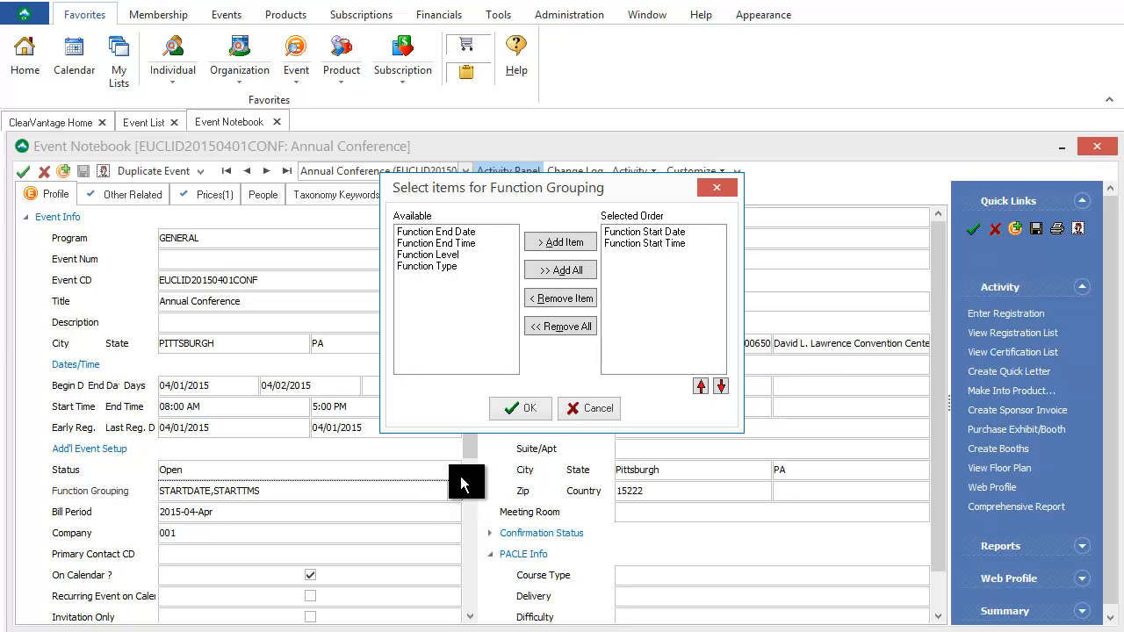
pyautogui.click(464, 267)
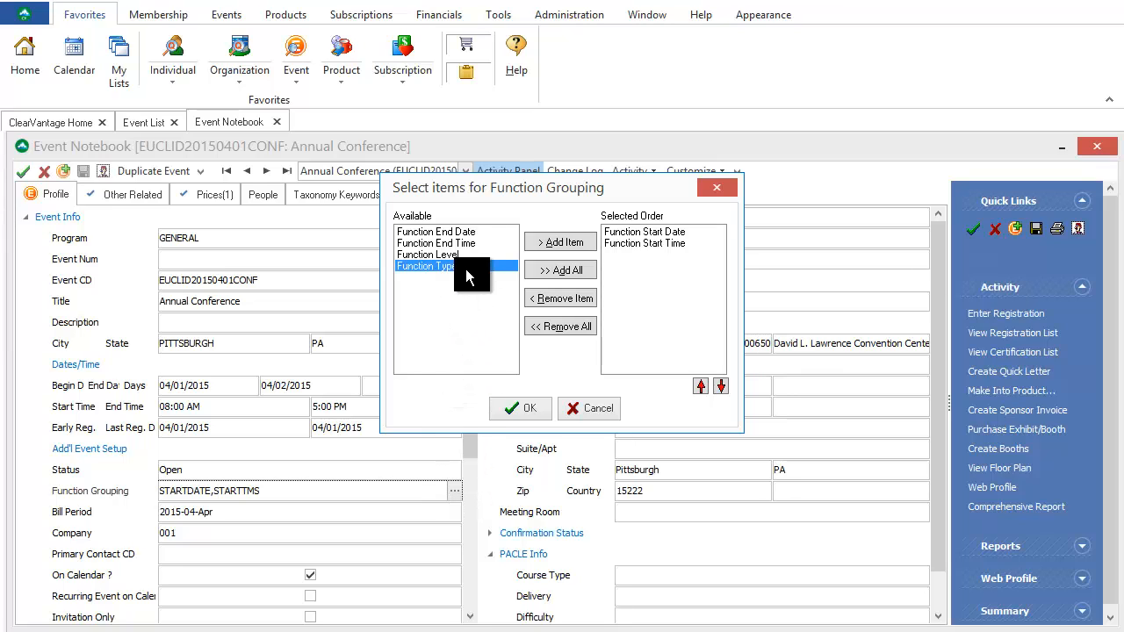
pyautogui.click(569, 243)
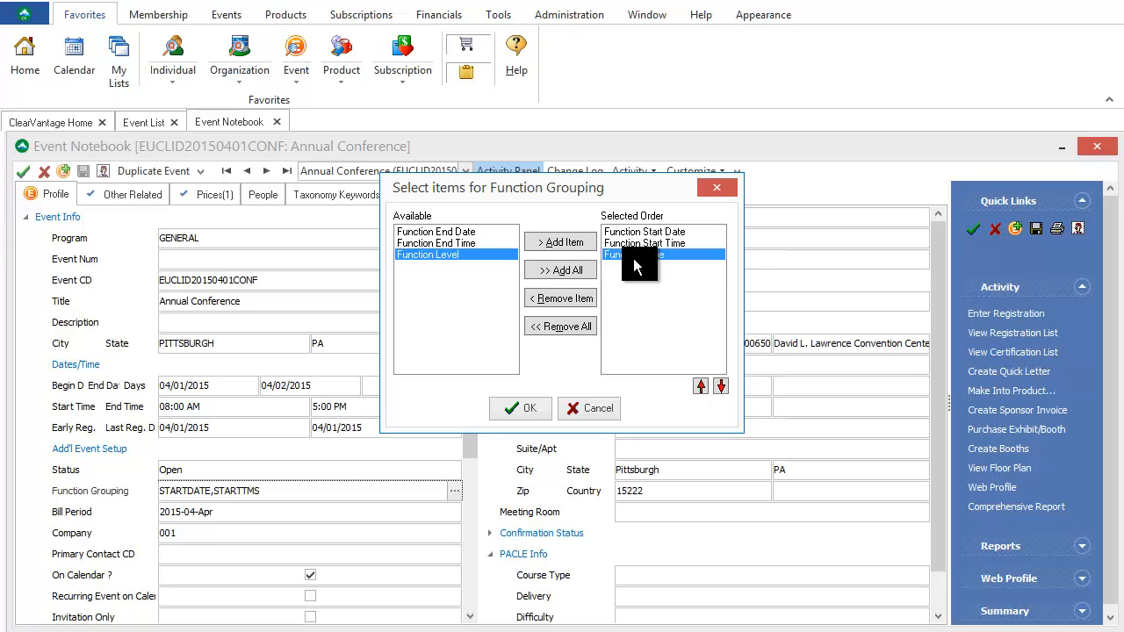
pyautogui.click(700, 384)
pyautogui.click(700, 384)
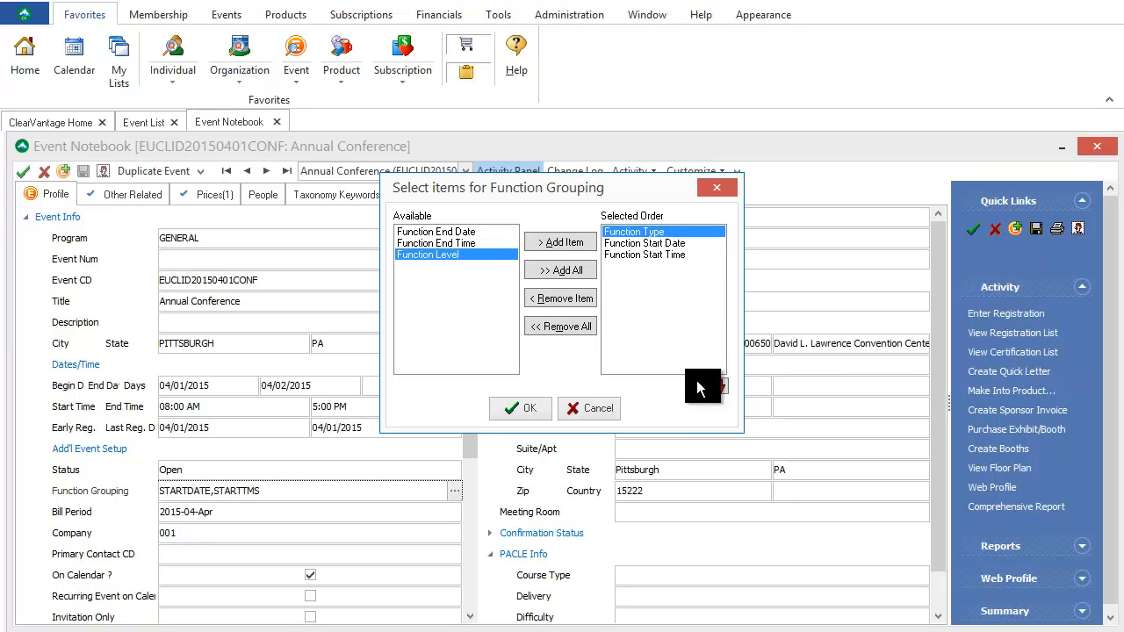
pyautogui.click(521, 412)
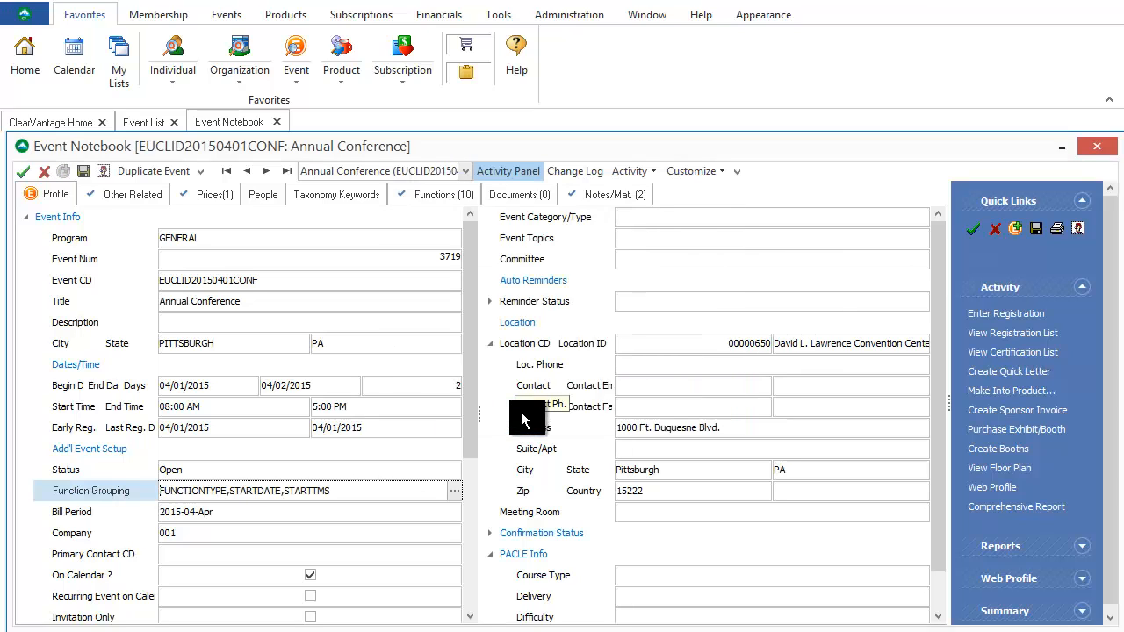
pyautogui.click(83, 170)
# - Open the Foundation Donation $100 function from the event's function list to review its Type, and examine the list's further columns
pyautogui.click(420, 195)
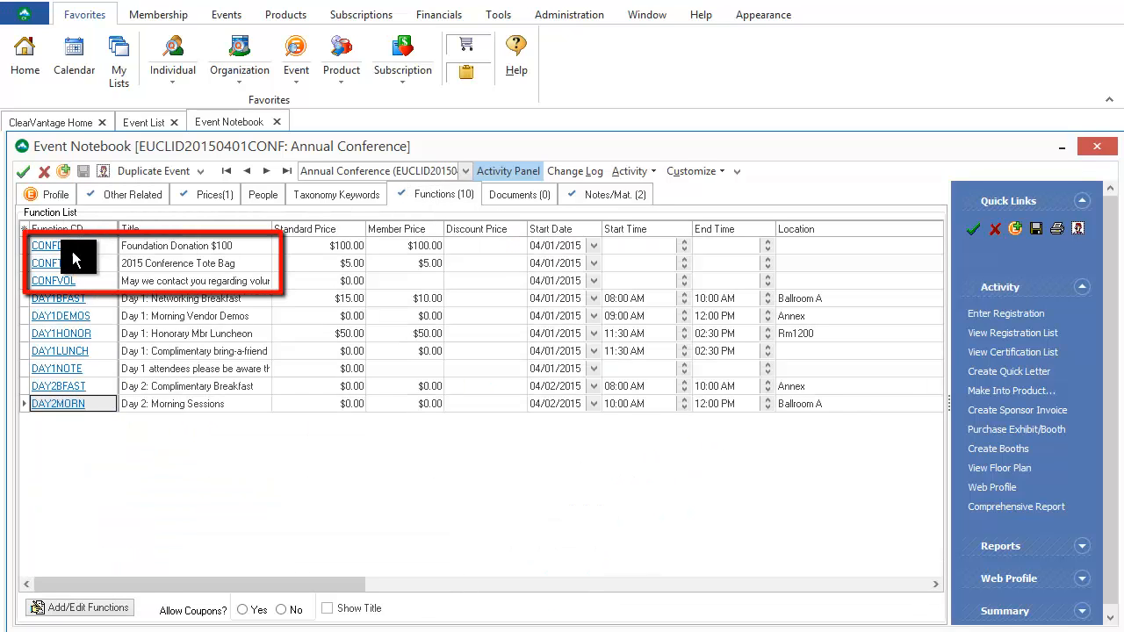
pyautogui.click(72, 250)
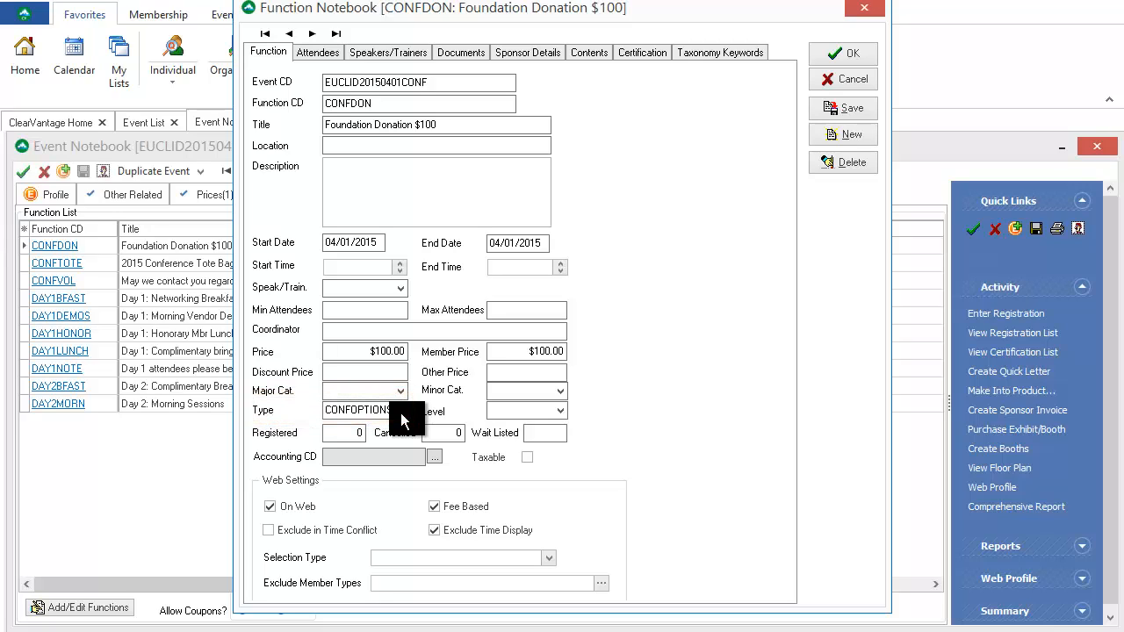
pyautogui.click(834, 63)
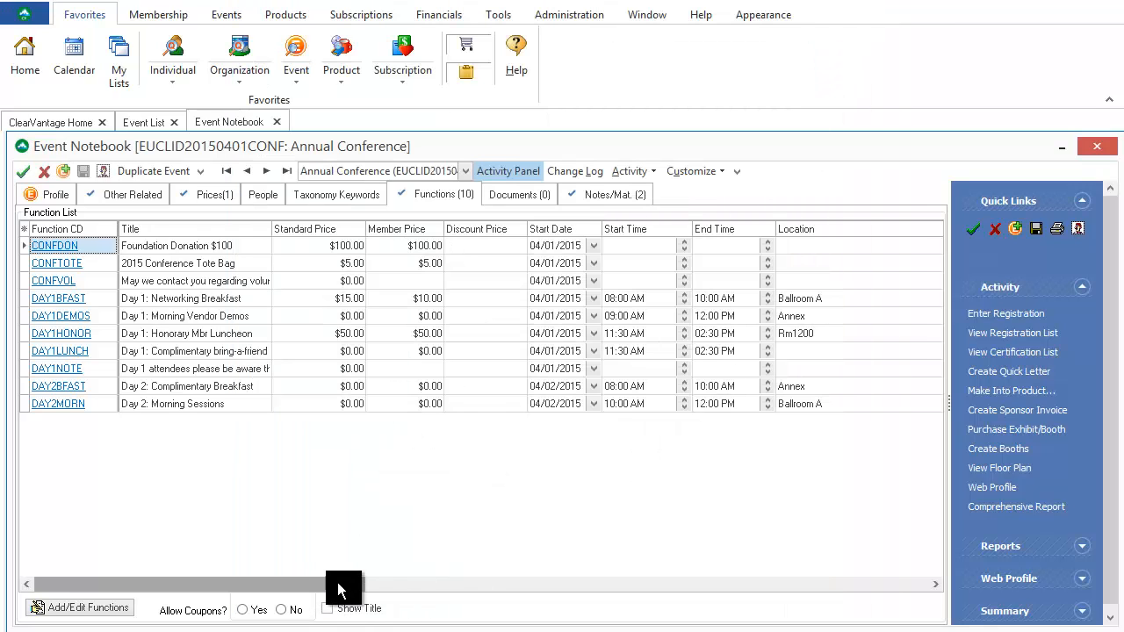
pyautogui.moveTo(333, 590); pyautogui.dragTo(803, 593)
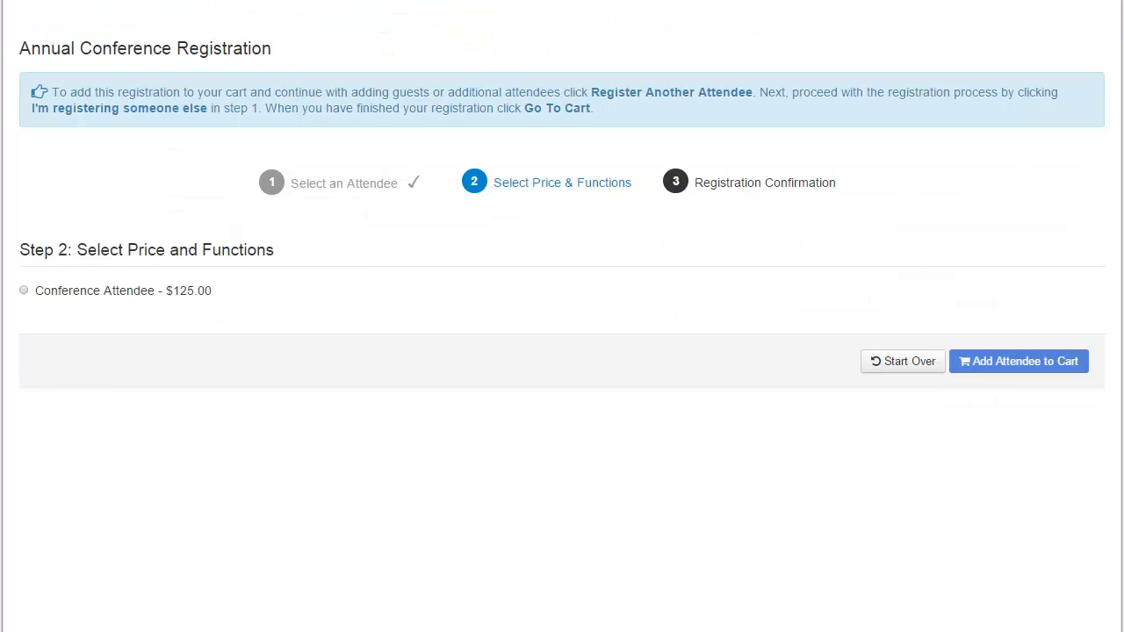
# - On the registration page, choose Conference Attendee and examine how the available functions are grouped by type, date and time
pyautogui.click(24, 290)
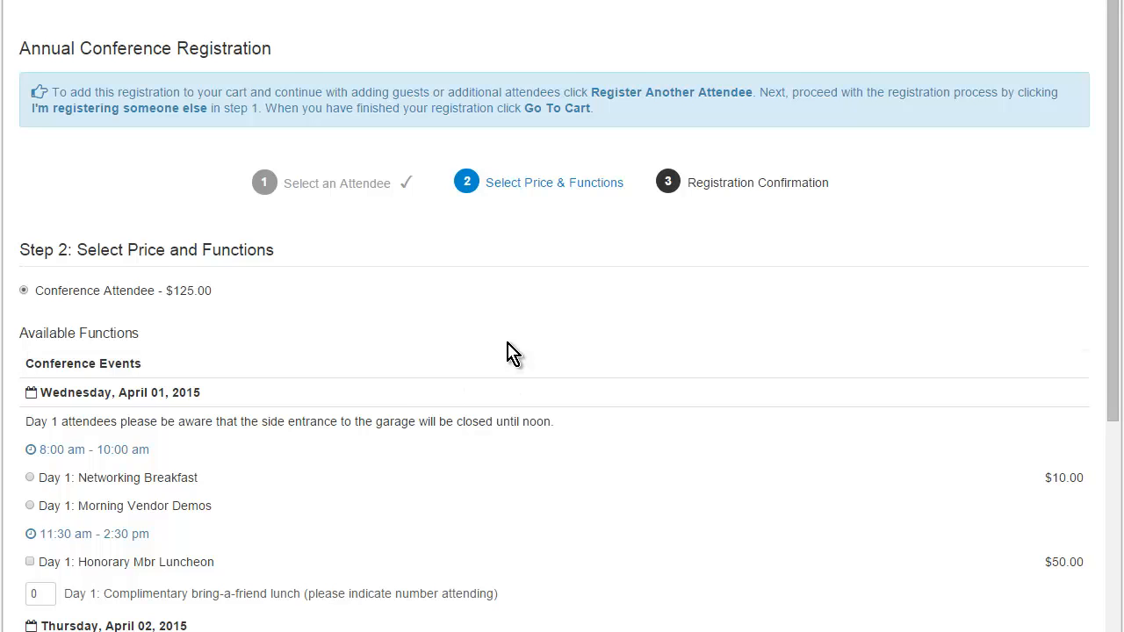
pyautogui.scroll(-2, 512, 353)
pyautogui.scroll(-1, 512, 353)
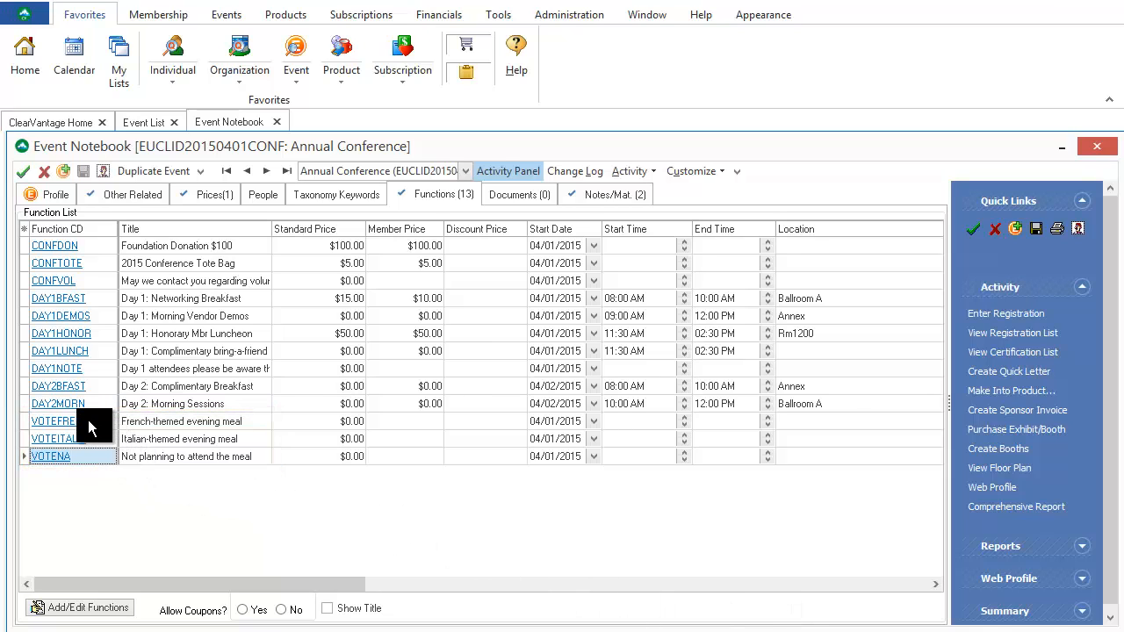
# - Select the French-themed meal function in ClearVantage, and test the evening meal vote for Conference Attendee on the registration page, finishing on Italian-themed
pyautogui.click(54, 421)
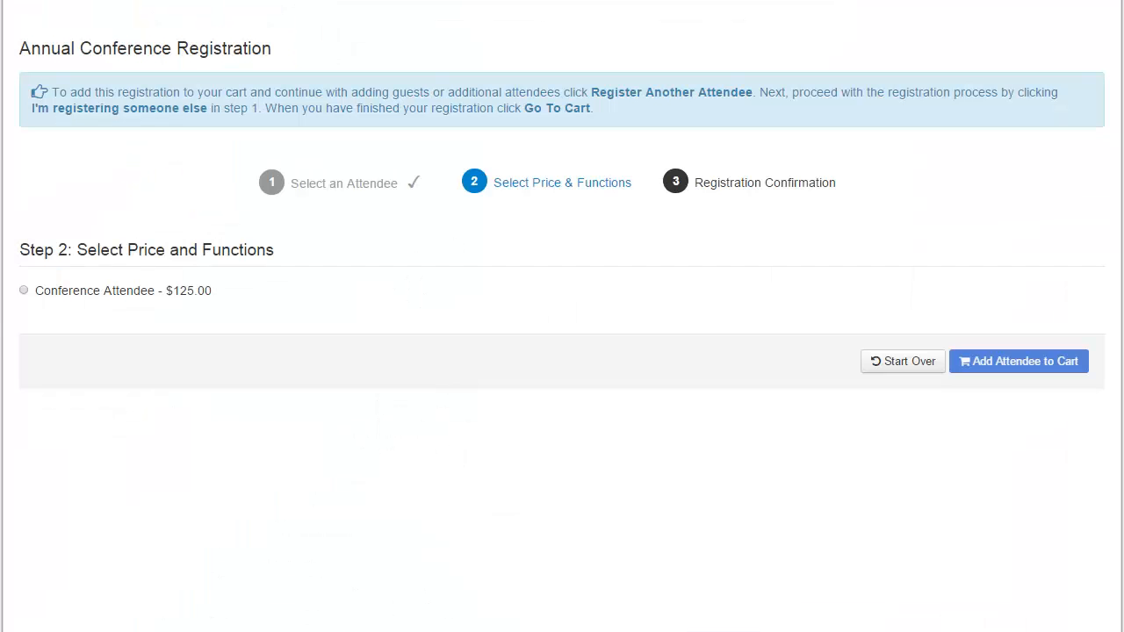
pyautogui.click(25, 291)
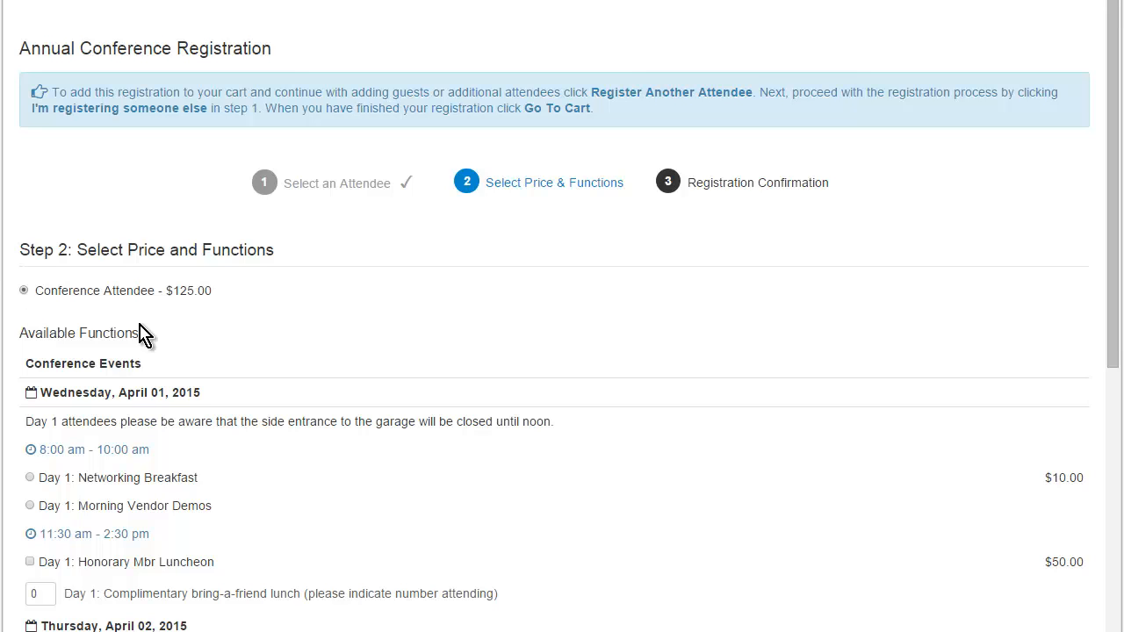
pyautogui.scroll(-5, 715, 472)
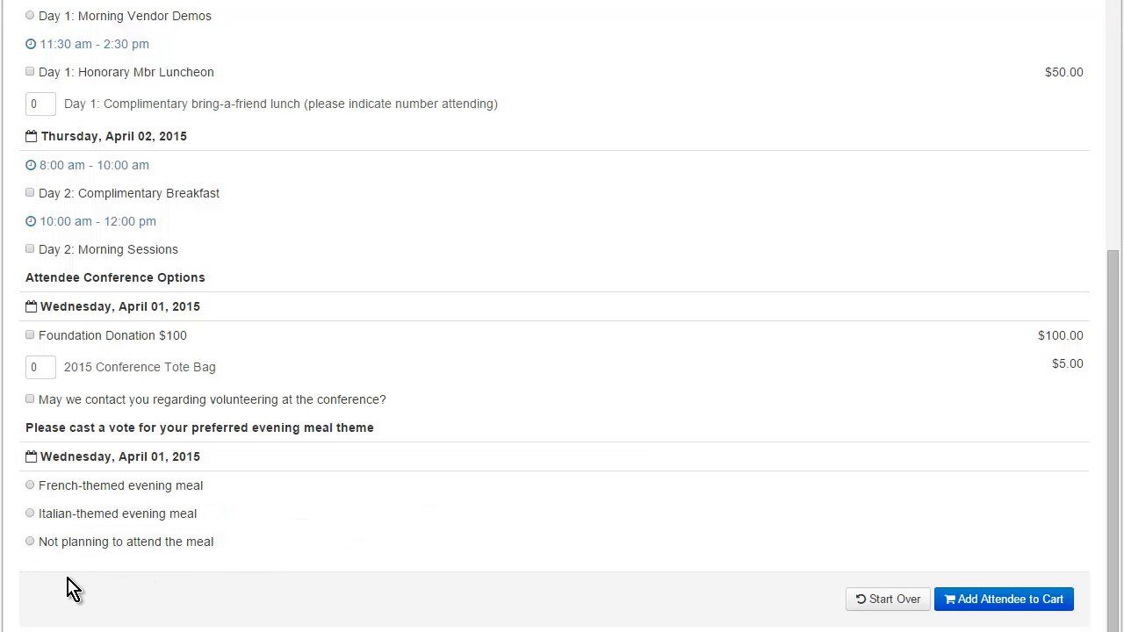
pyautogui.click(29, 513)
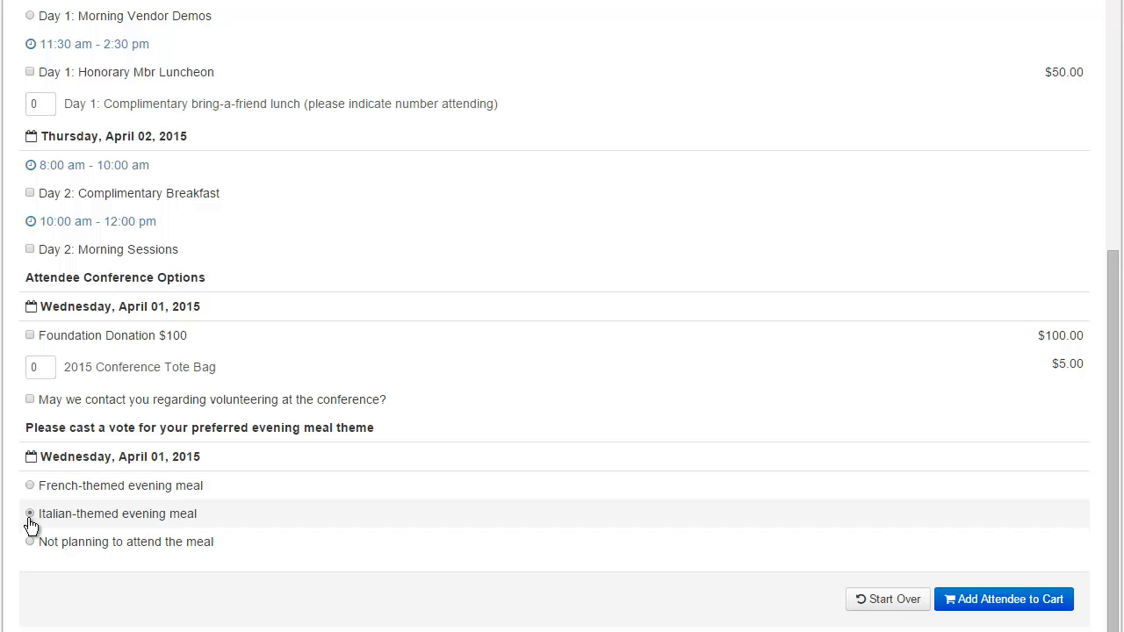
pyautogui.click(30, 542)
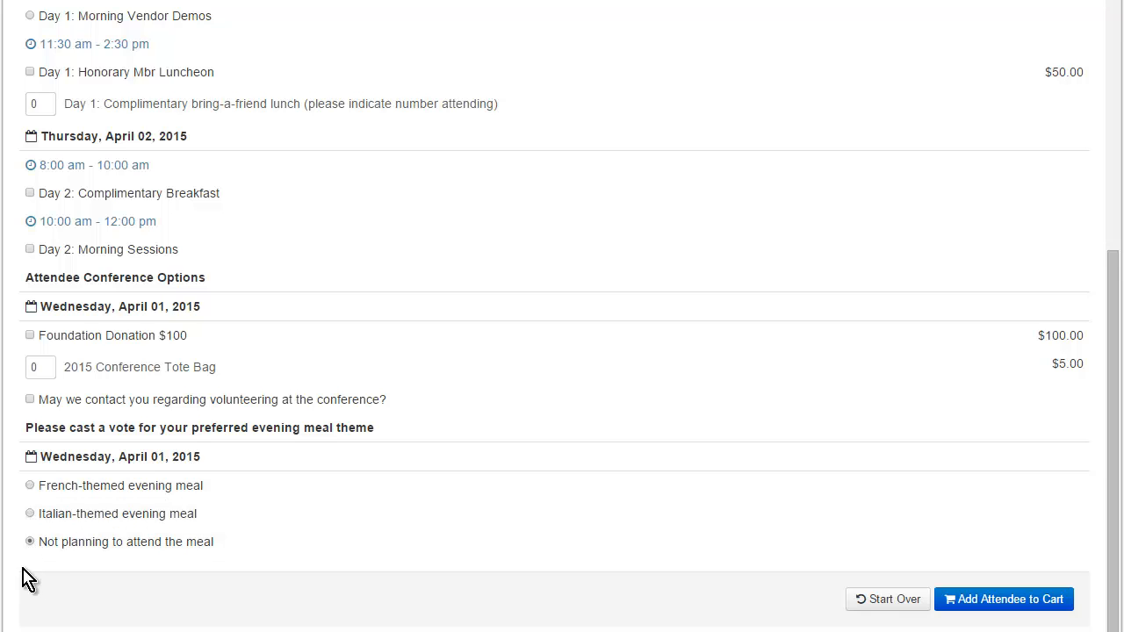
pyautogui.click(27, 516)
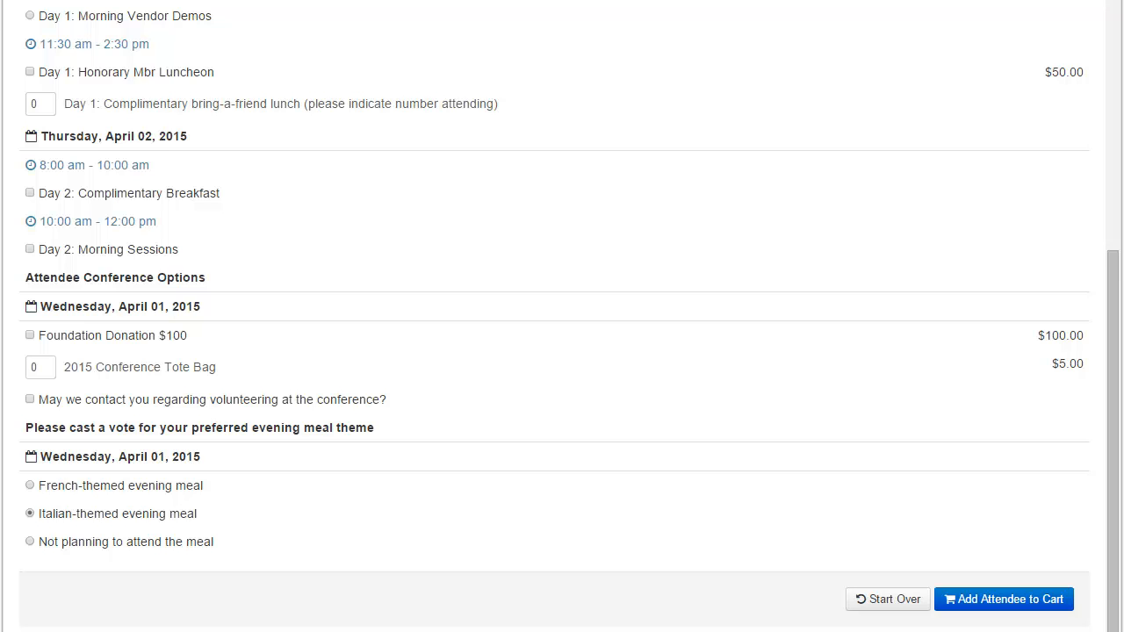